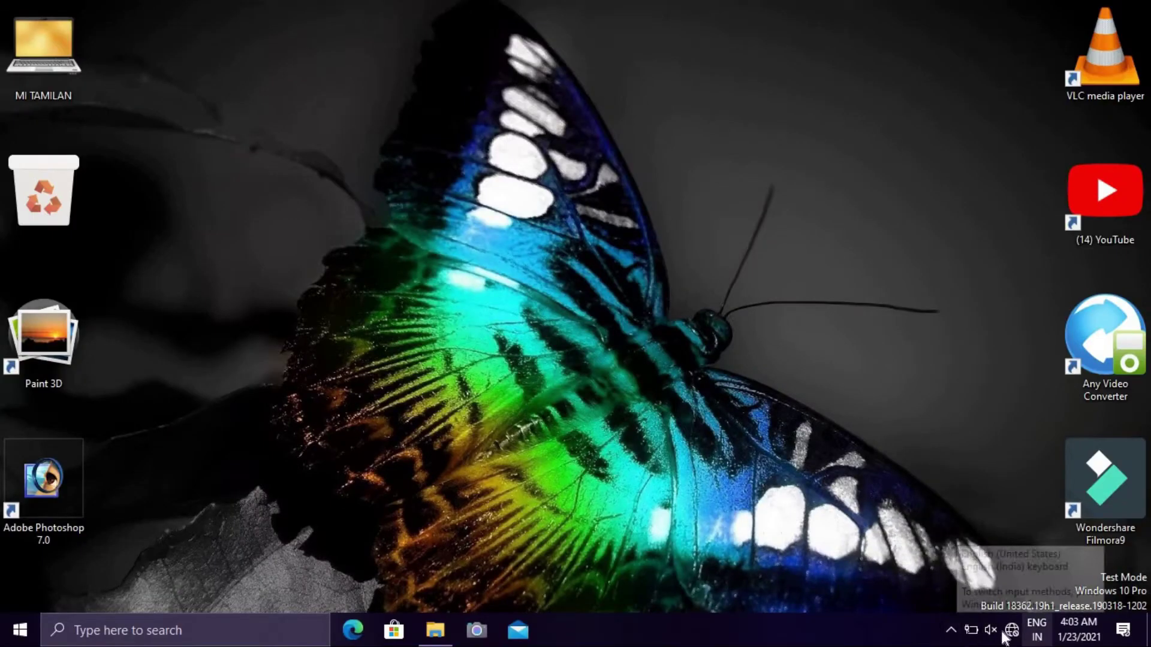
Start the Windows troubleshooter for sound problems and move its window higher on the desktop.
right_click(997, 628)
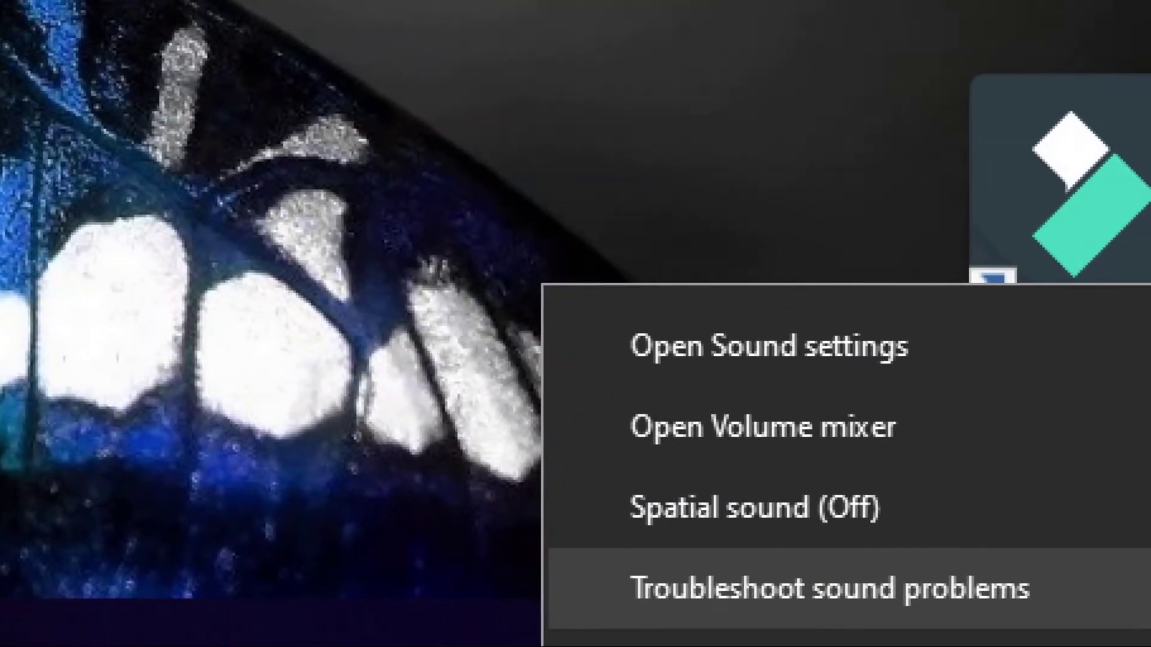
mouse_move(1063, 585)
mouse_down()
mouse_move(809, 542)
mouse_move(630, 562)
mouse_up()
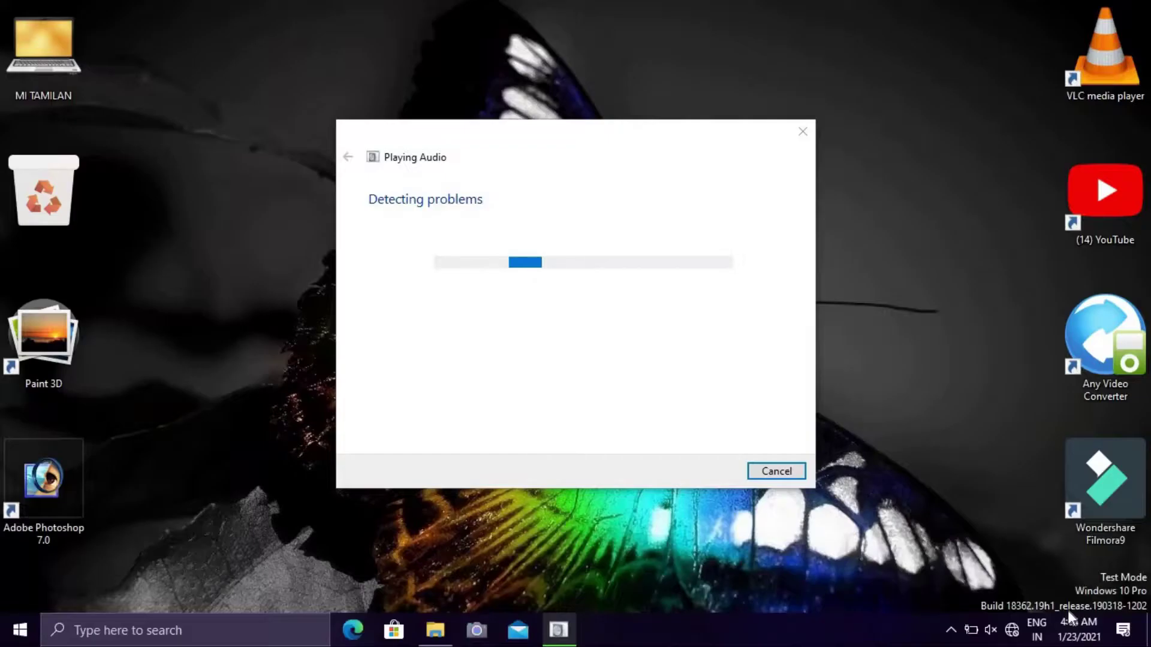
drag(554, 132, 550, 90)
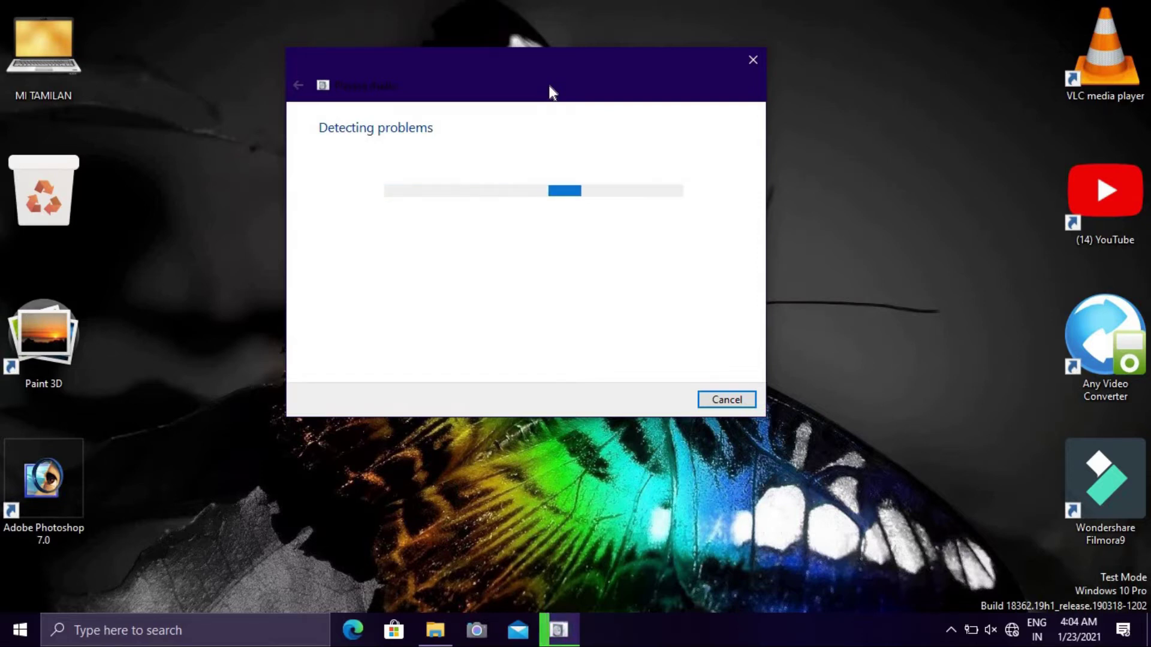
Unmute the speakers and adjust the system volume while the Playing Audio troubleshooter is detecting problems.
click(993, 629)
drag(939, 596, 1092, 592)
click(692, 532)
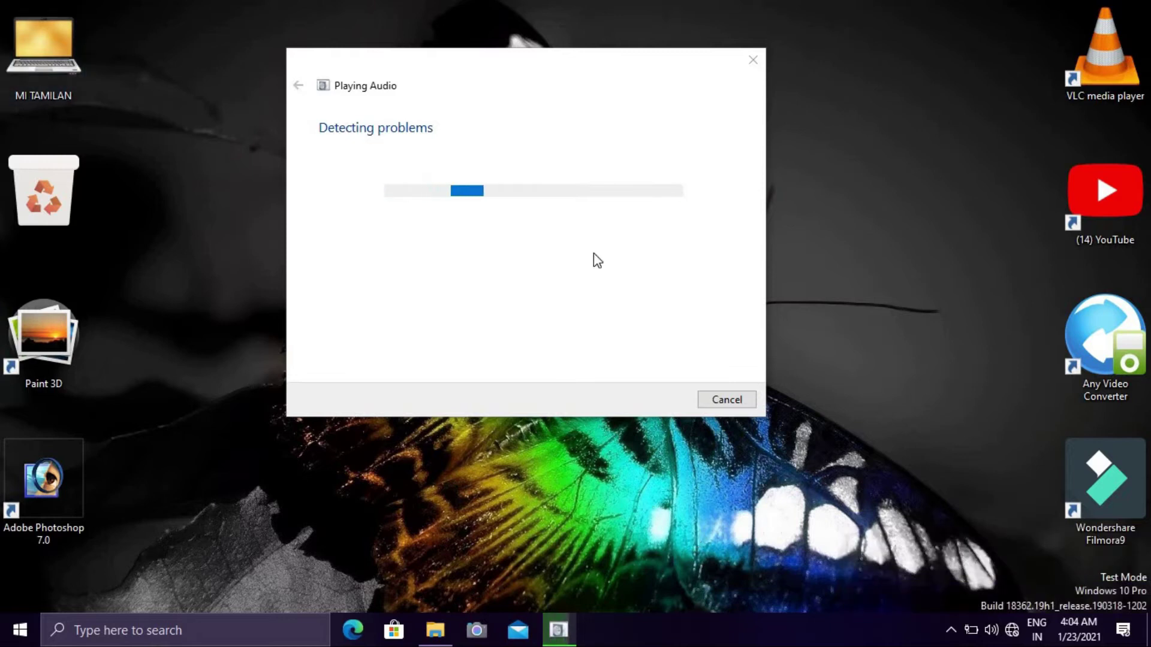
drag(541, 56, 470, 120)
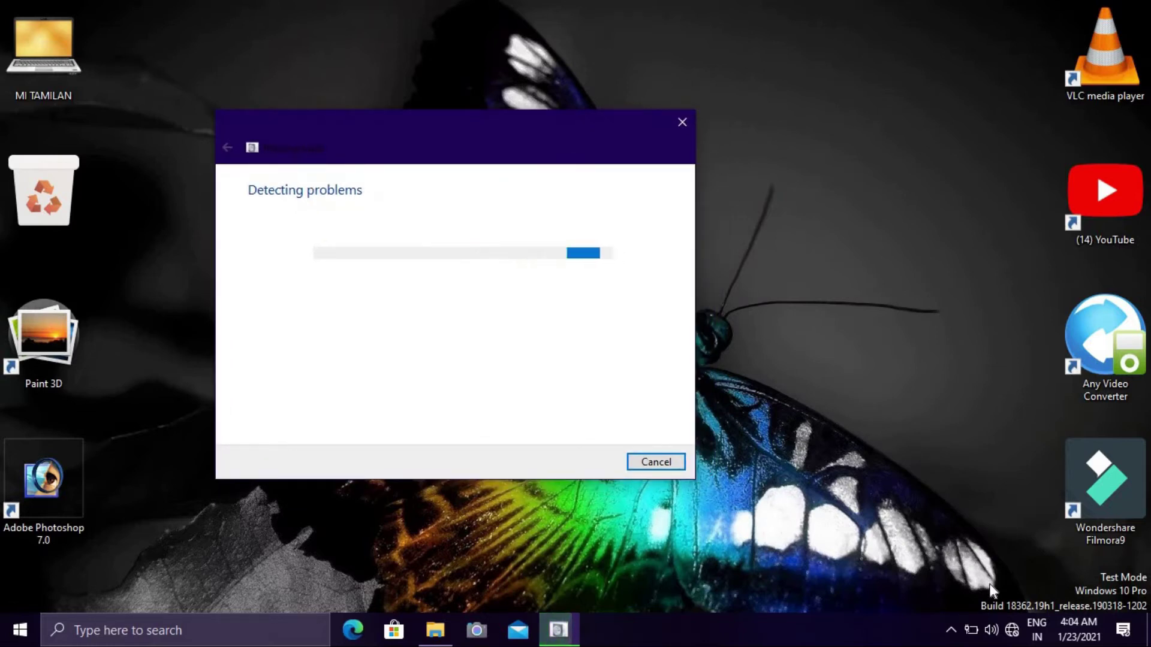
click(988, 632)
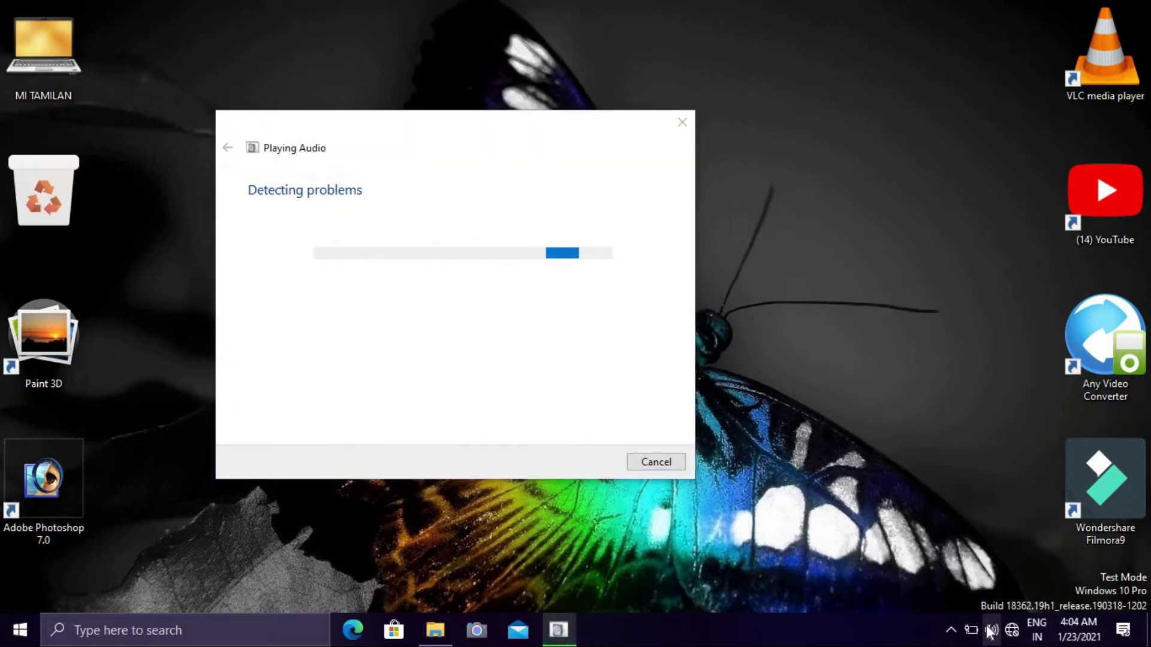
click(726, 522)
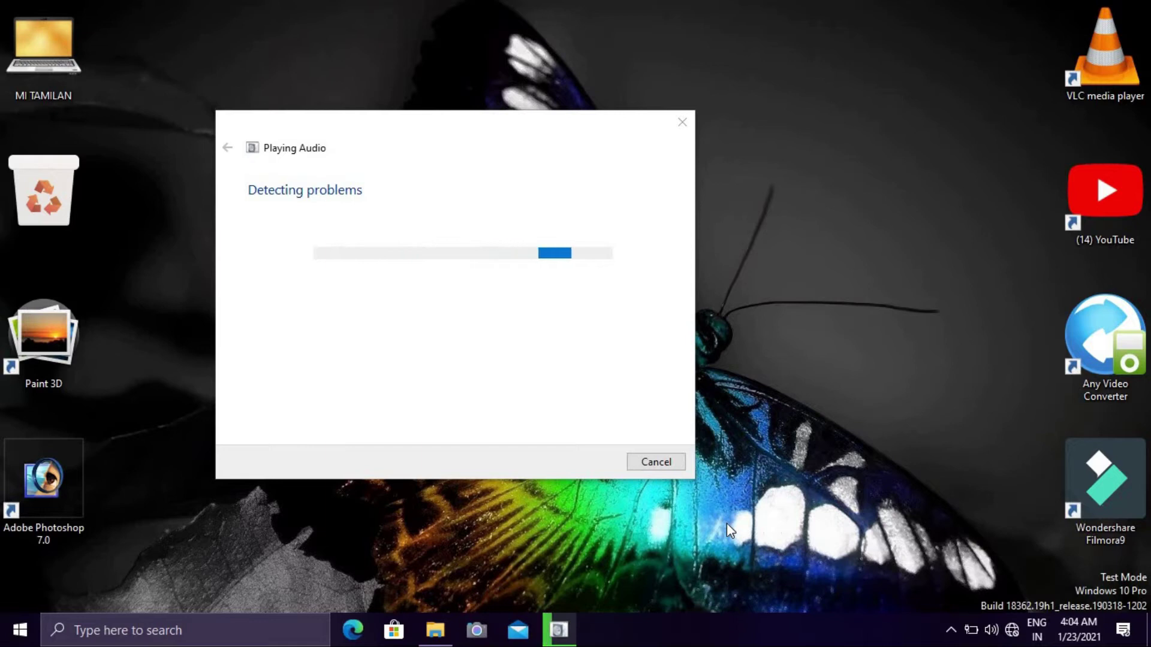
key(XF86AudioLowerVolume)
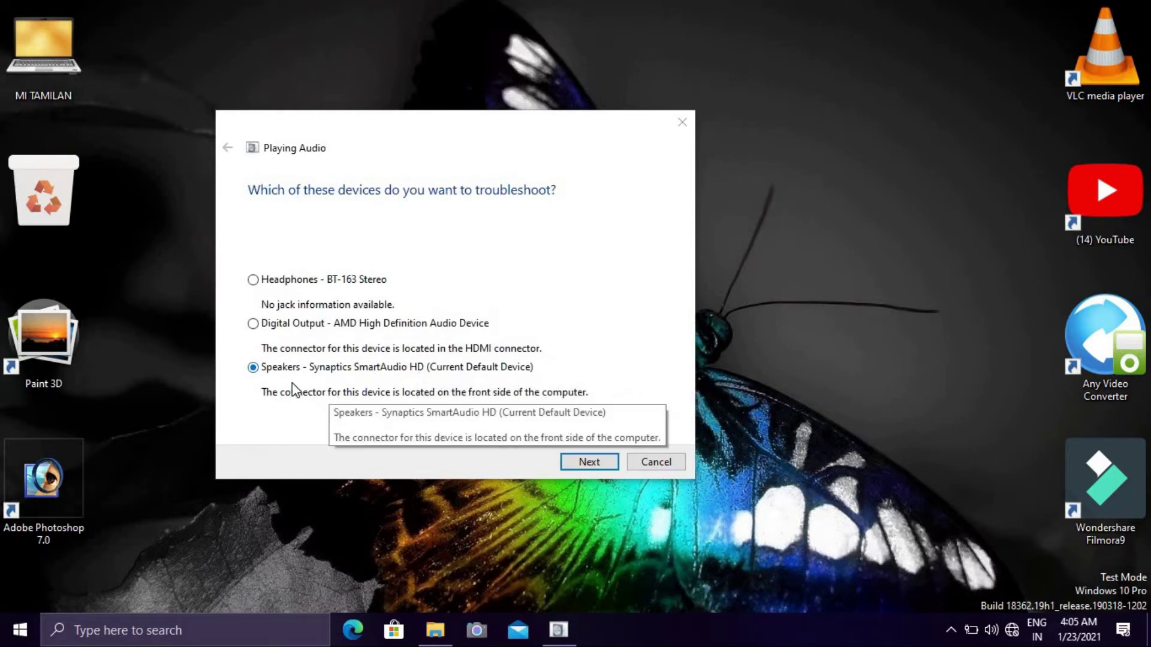
Troubleshoot the device Speakers - Synaptics SmartAudio HD, and close the troubleshooter without opening Audio Enhancements.
click(595, 461)
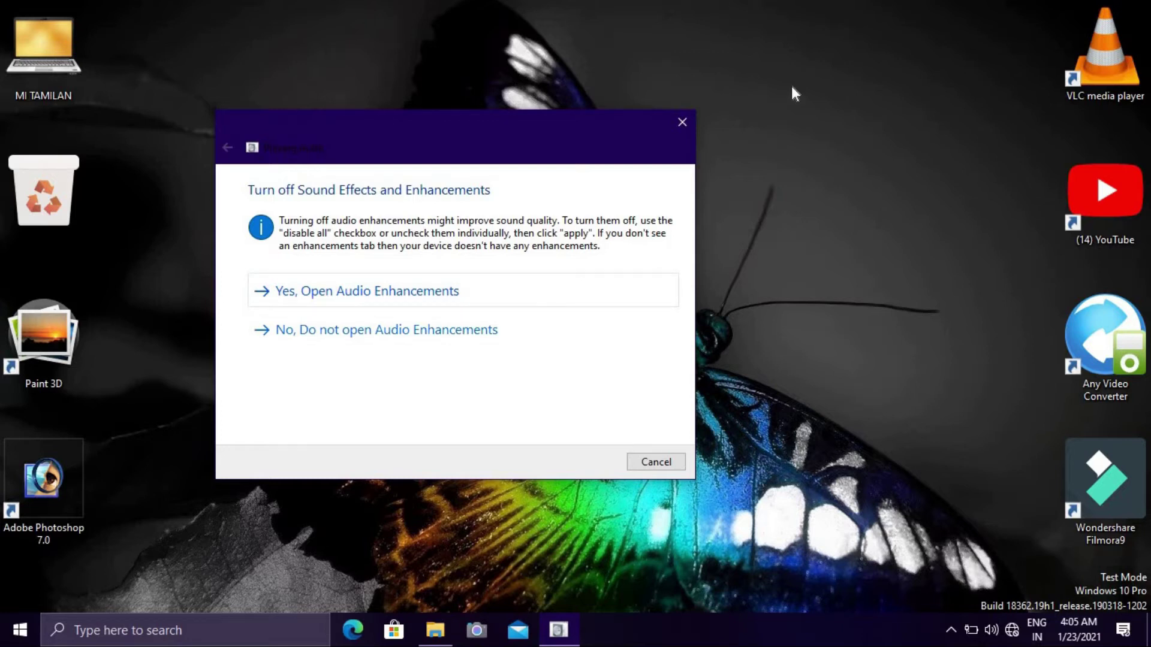
click(680, 122)
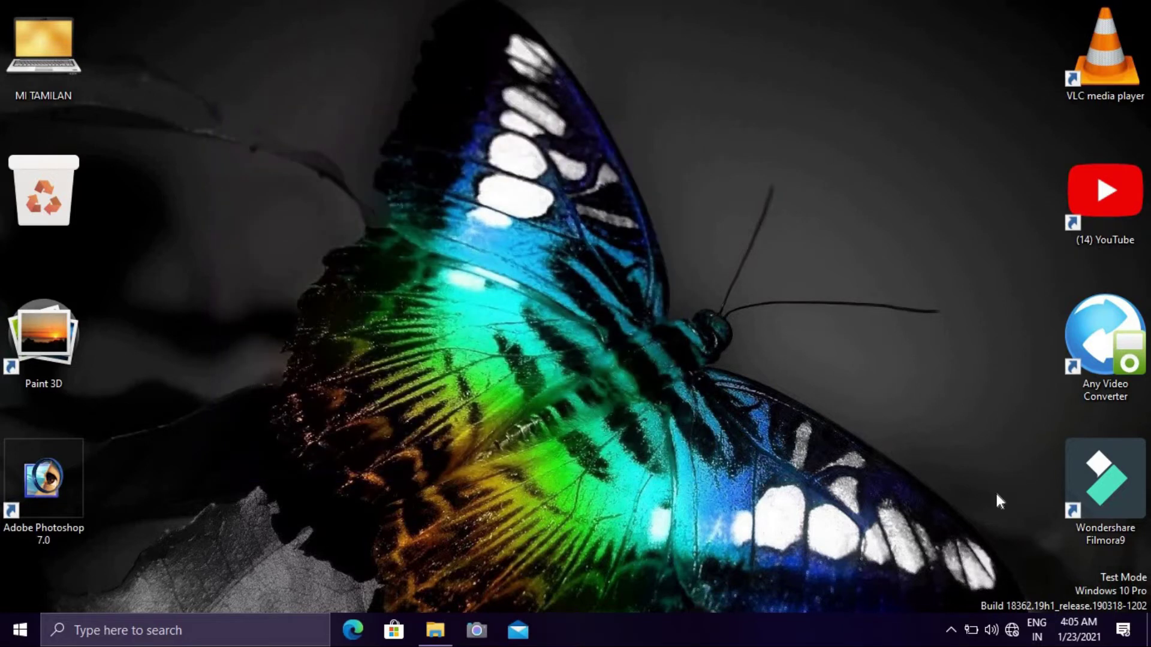
Adjust the volume of Speakers (Synaptics SmartAudio HD) and bring it up to the maximum.
click(985, 643)
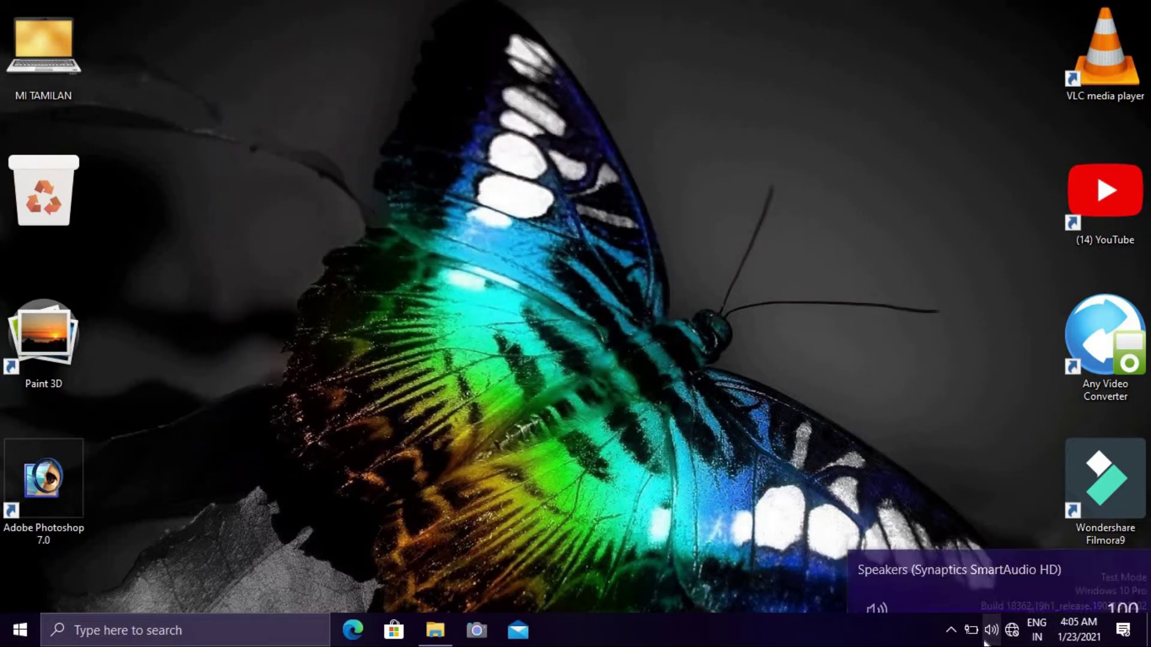
click(924, 589)
drag(972, 589, 1096, 589)
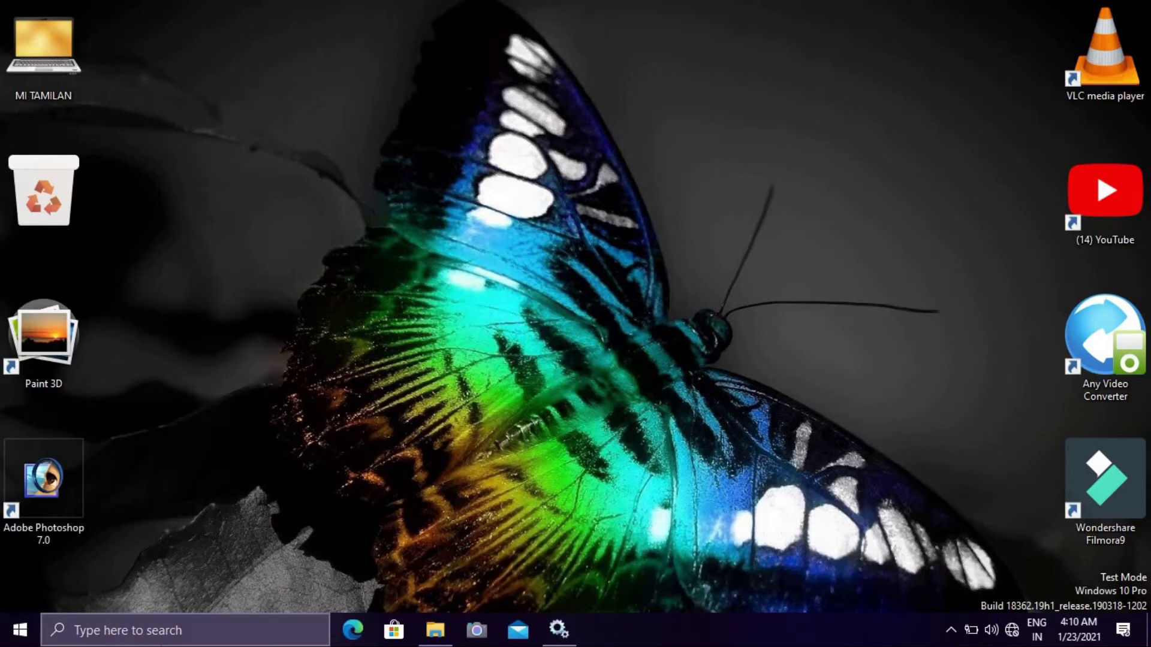
Search Windows for "se" to find the Services app and bring up its window.
click(161, 643)
text(se)
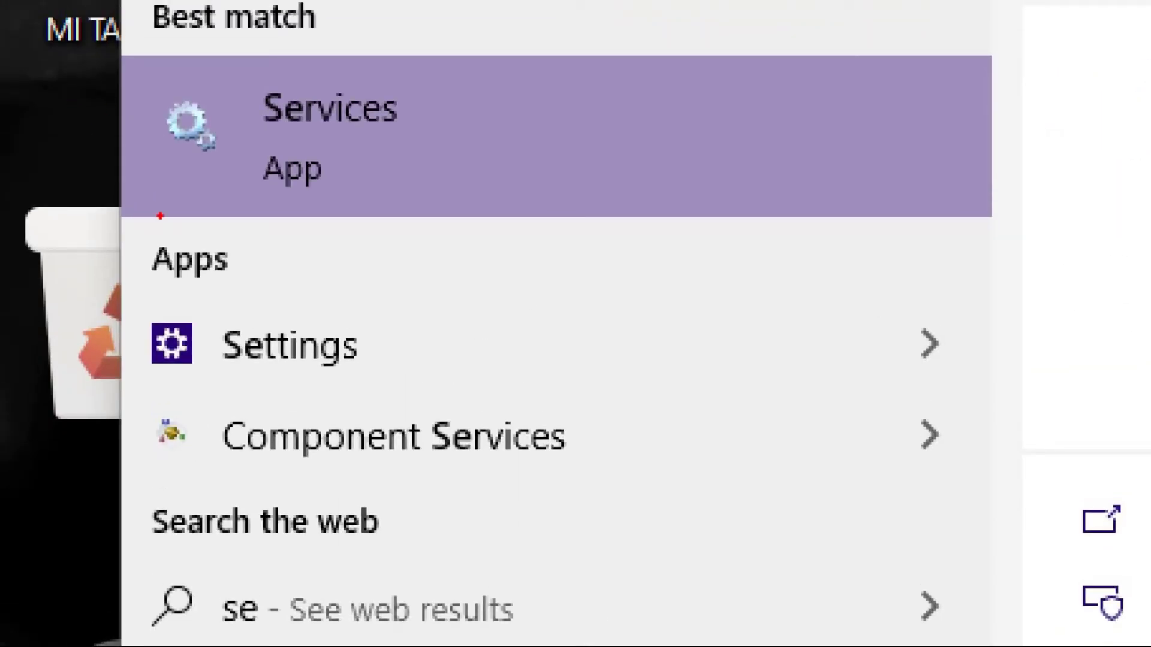
mouse_move(160, 215)
mouse_down()
mouse_move(206, 27)
mouse_move(473, 129)
mouse_move(173, 204)
mouse_up()
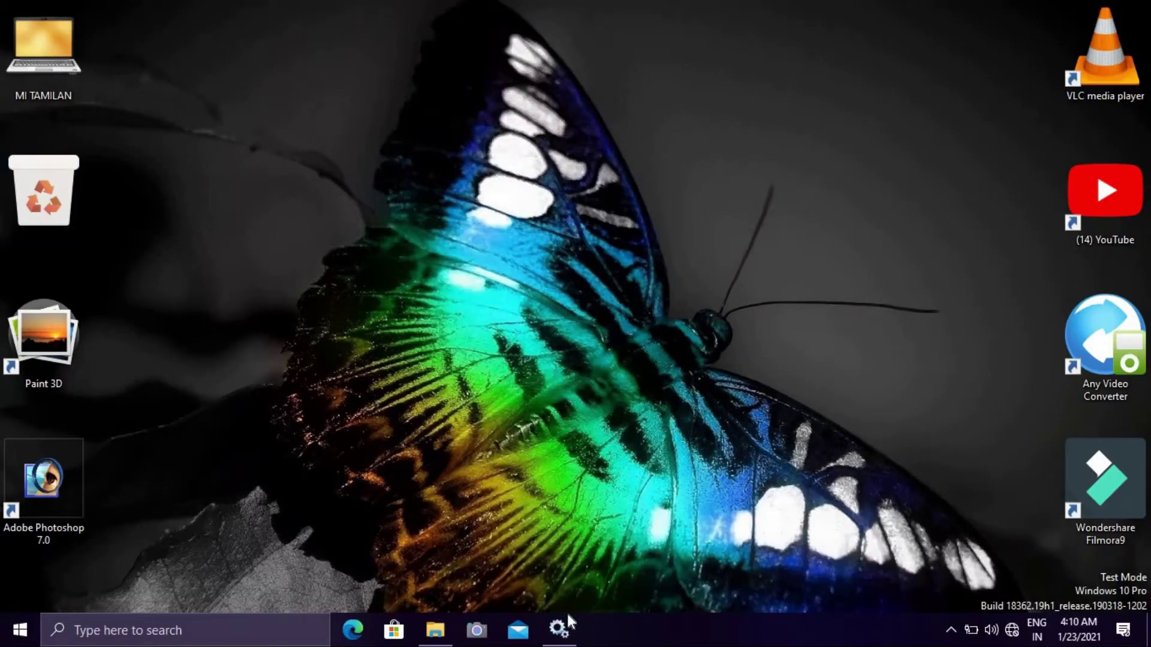
click(563, 626)
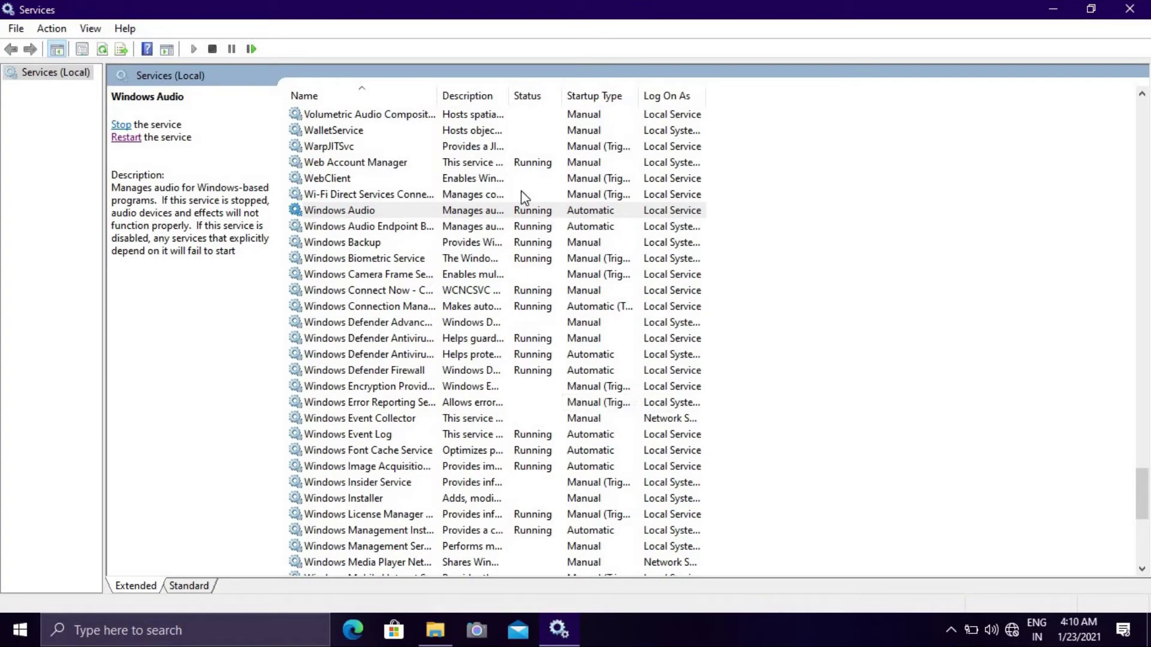
Find and select the Windows Audio service in the list of local services.
scroll(1149, 414, up, 20)
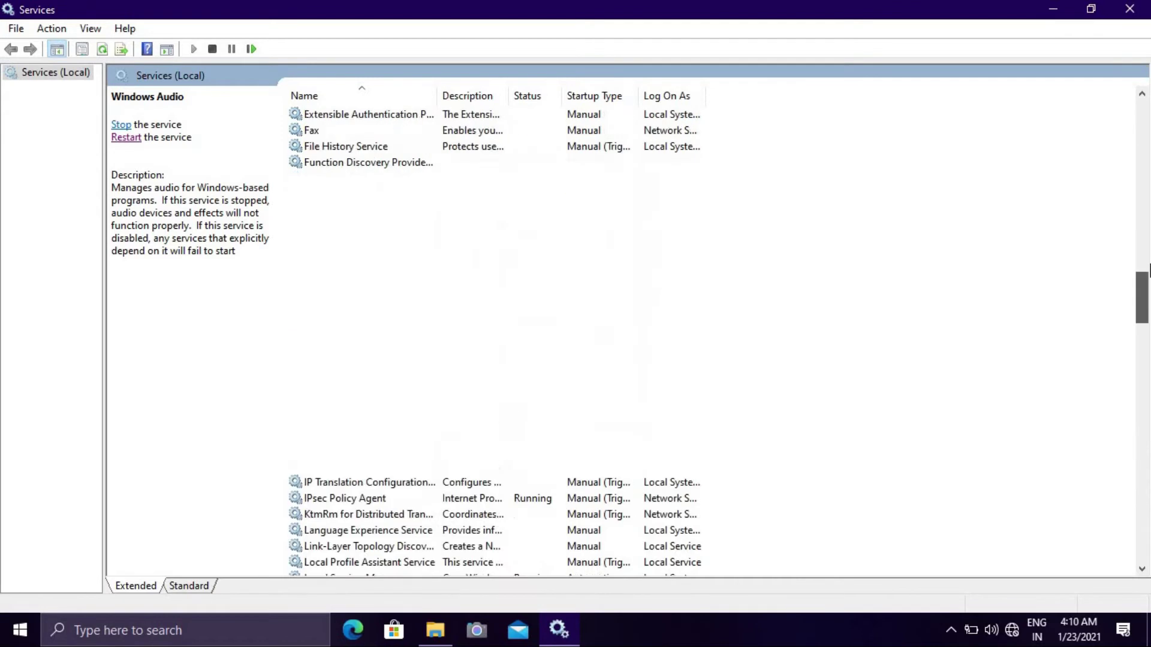
scroll(1148, 410, down, 20)
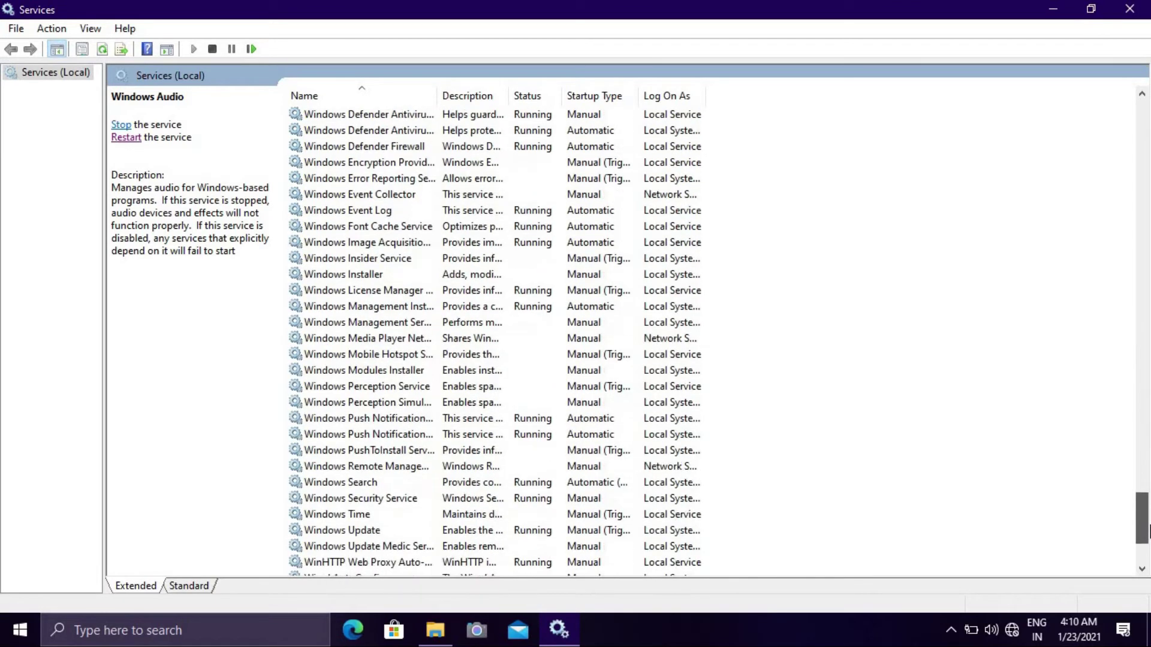
drag(1148, 528, 1148, 516)
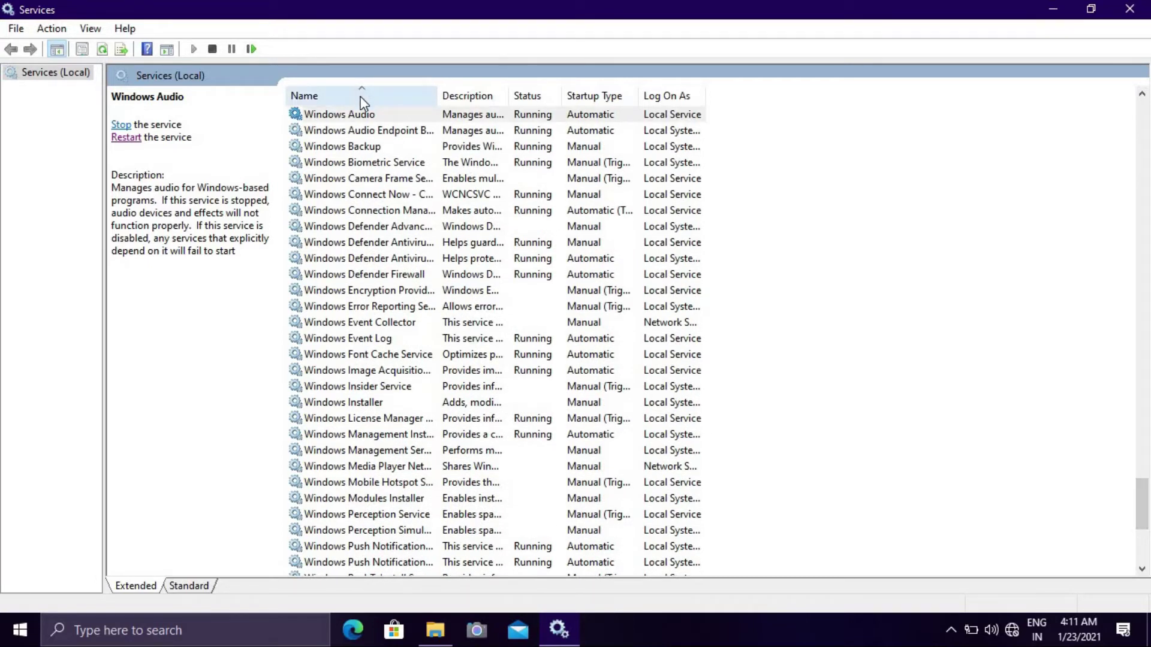
click(373, 118)
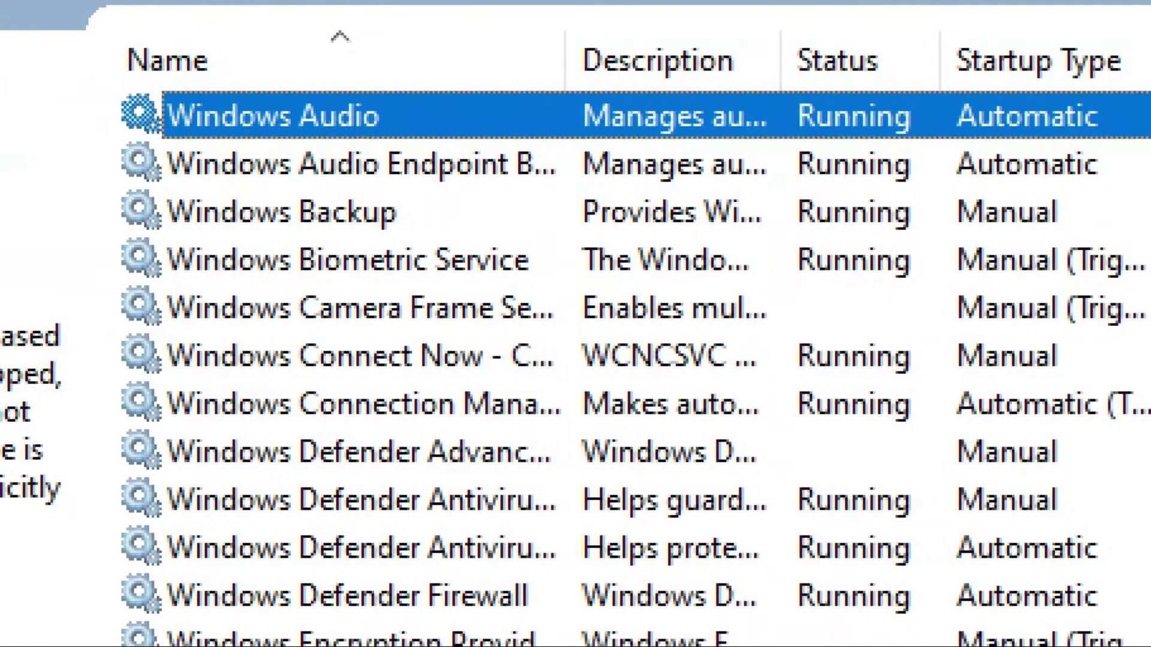
mouse_move(399, 120)
mouse_down()
mouse_move(331, 95)
mouse_move(129, 84)
mouse_move(317, 155)
mouse_move(402, 106)
mouse_up()
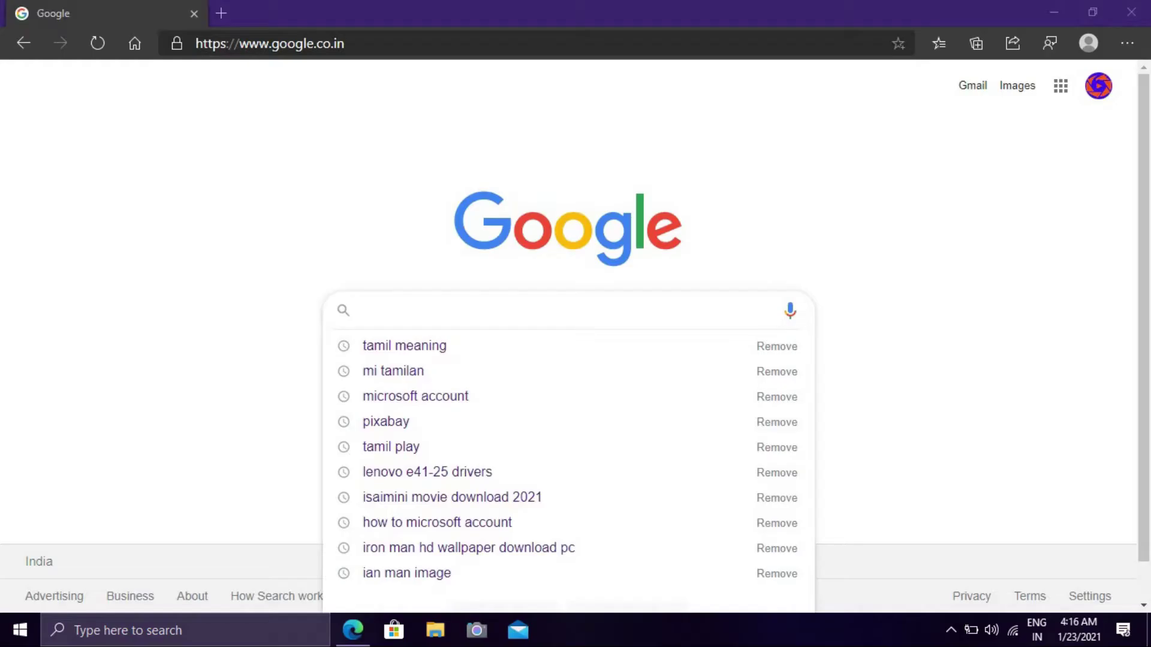
In Microsoft Edge, search Google for the suggested query "lenovo e41-25 drivers".
click(449, 308)
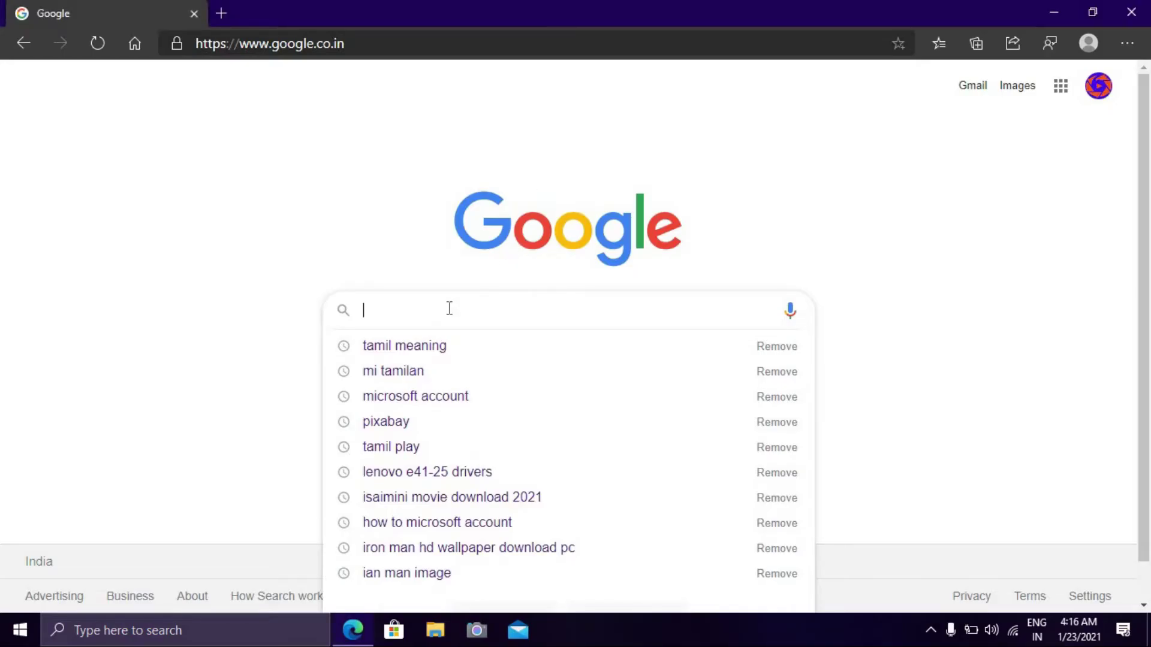
text(l)
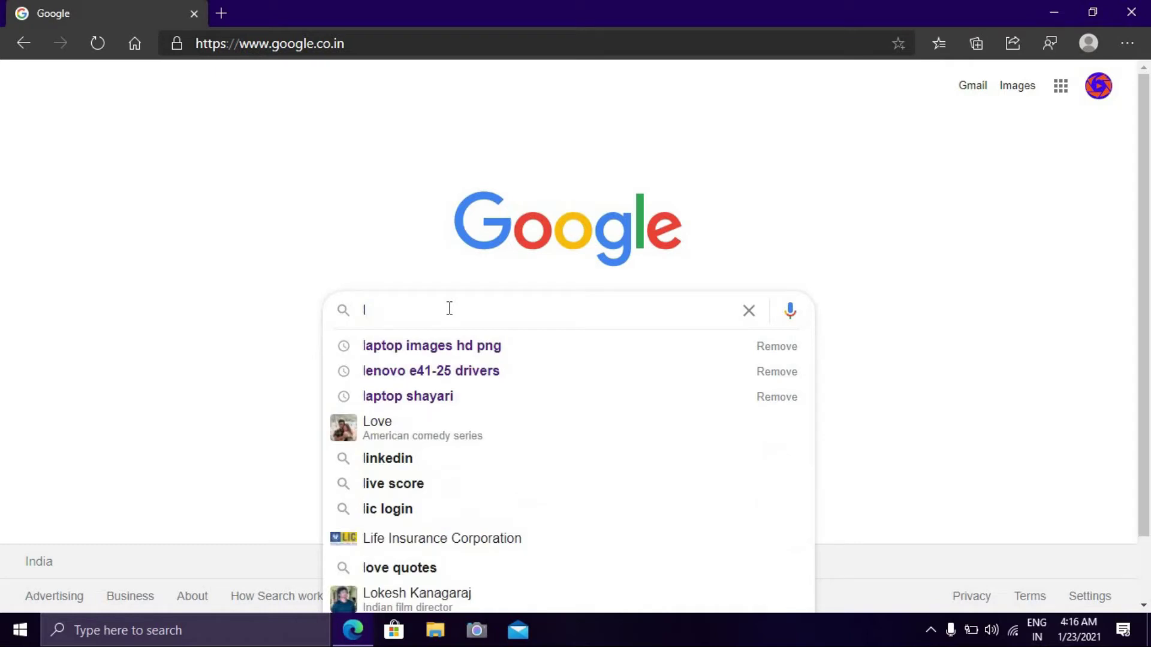
key(Down)
key(Down)
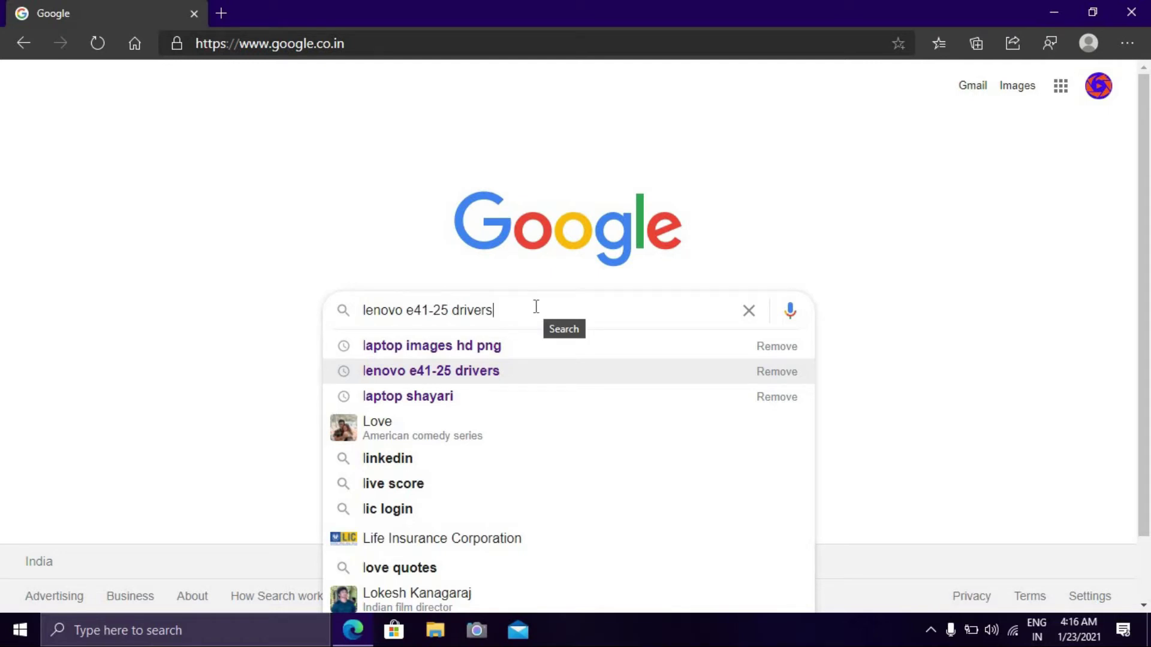
drag(534, 308, 339, 304)
click(506, 305)
key(Return)
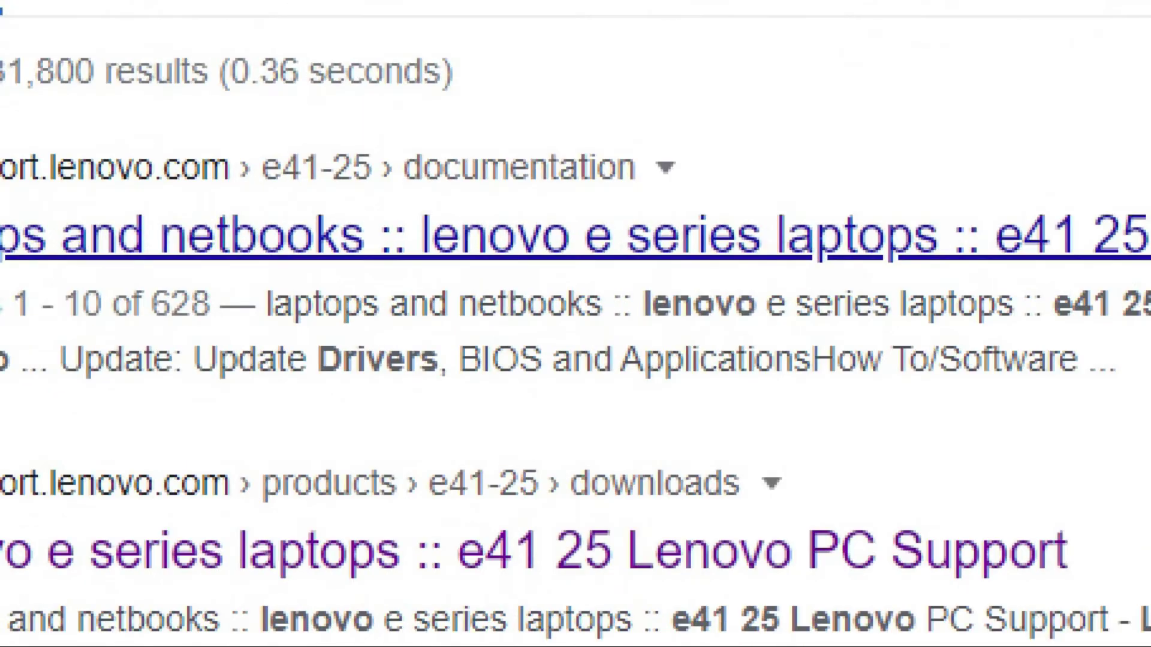
Open the Lenovo E41-25 support documentation result and go to the laptop's Drivers & Software page.
click(288, 246)
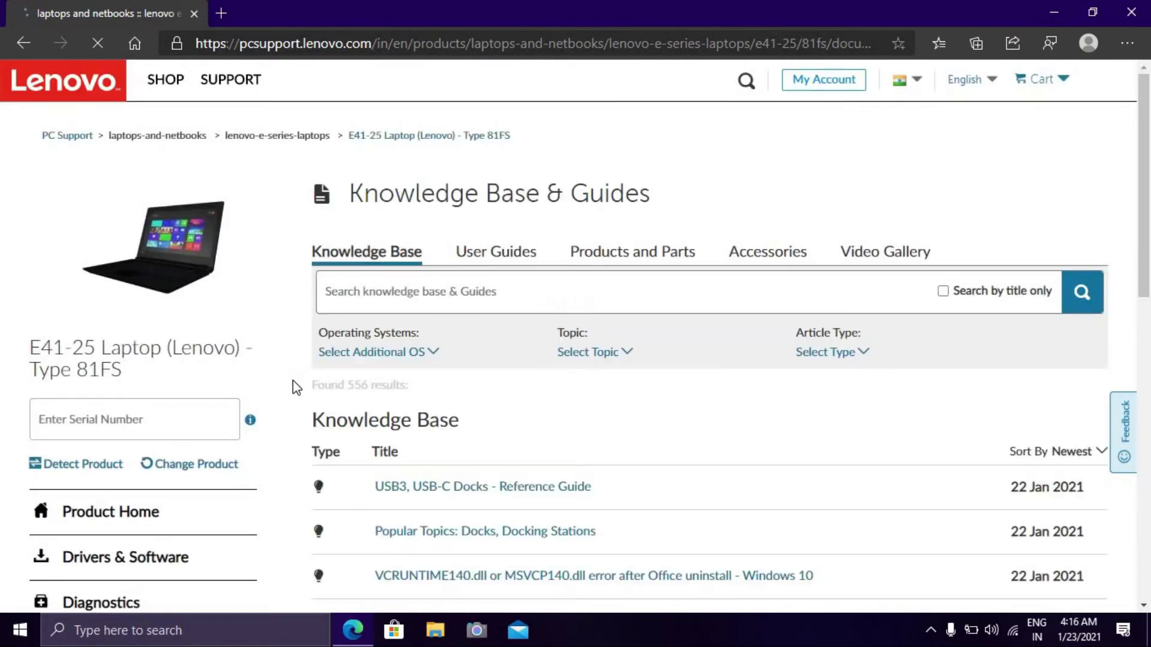
drag(1149, 217, 1149, 323)
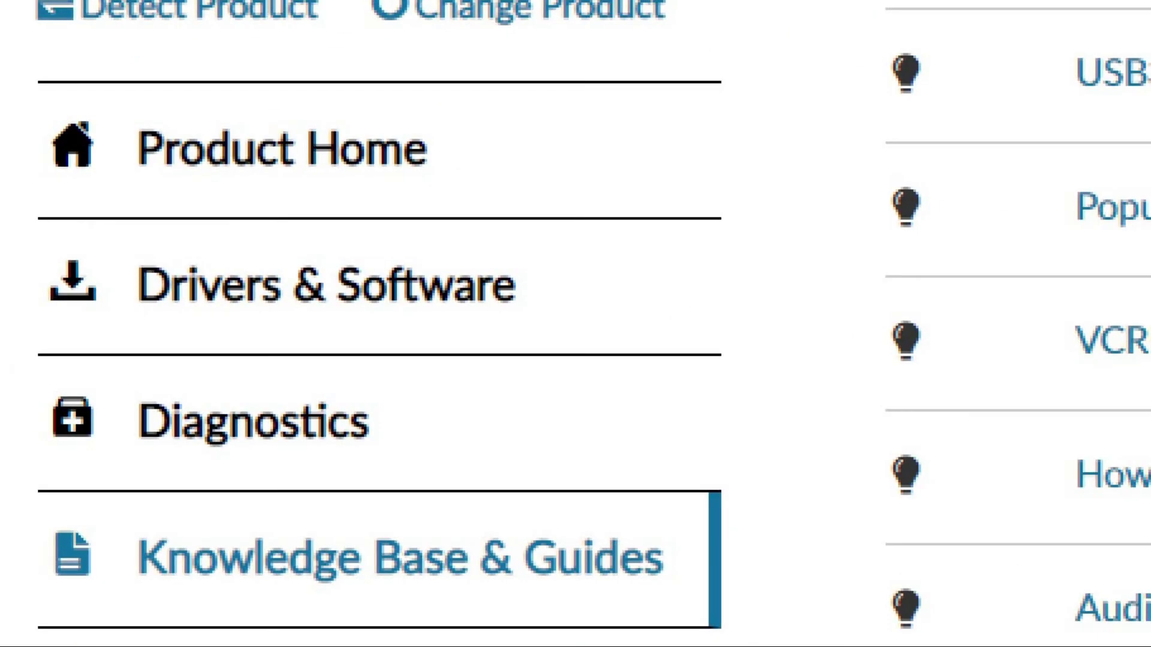
mouse_move(107, 326)
mouse_down()
mouse_move(60, 186)
mouse_move(478, 293)
mouse_move(251, 352)
mouse_move(130, 326)
mouse_up()
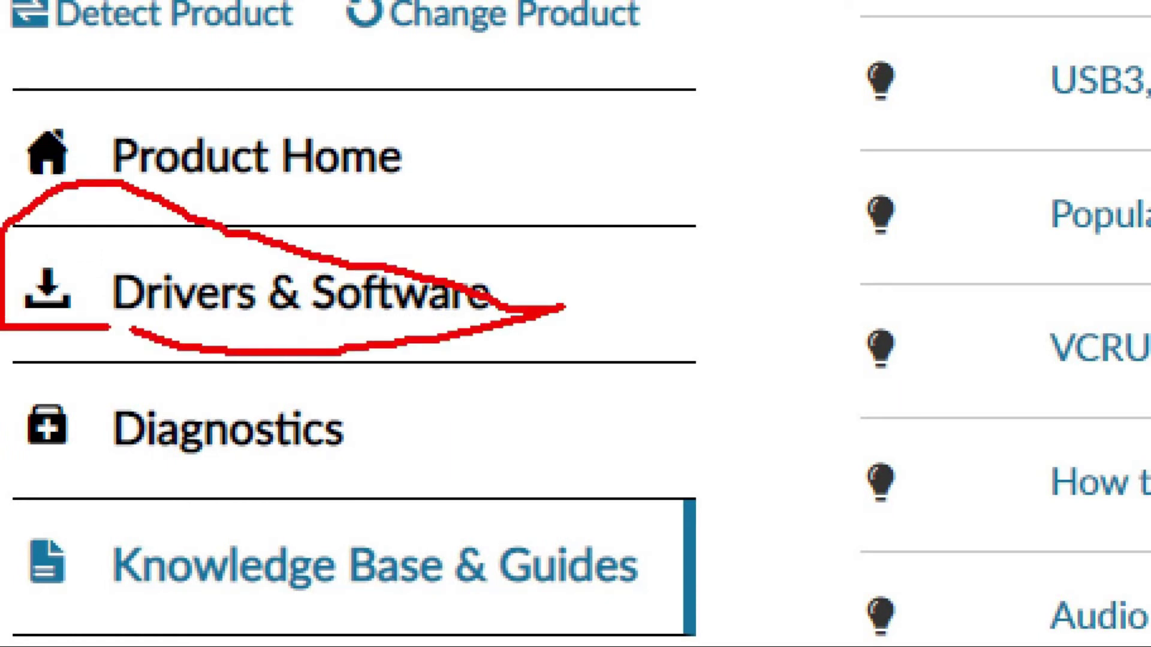
key(Escape)
click(76, 306)
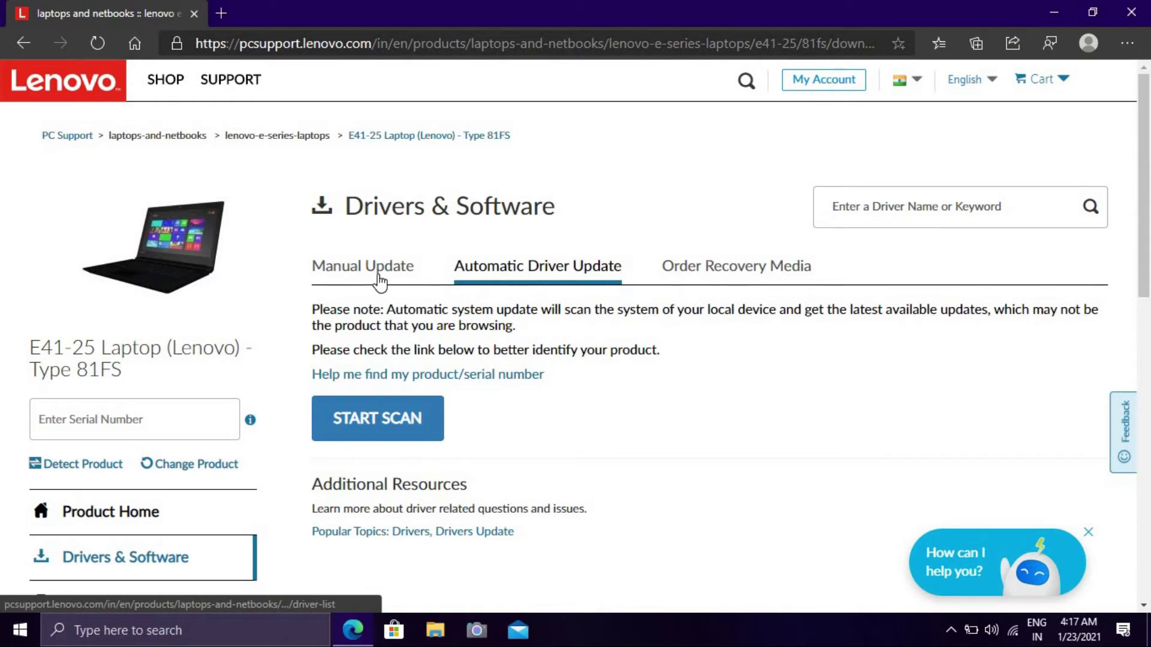
Switch to the manual driver updates and open the Audio component's downloads.
click(379, 280)
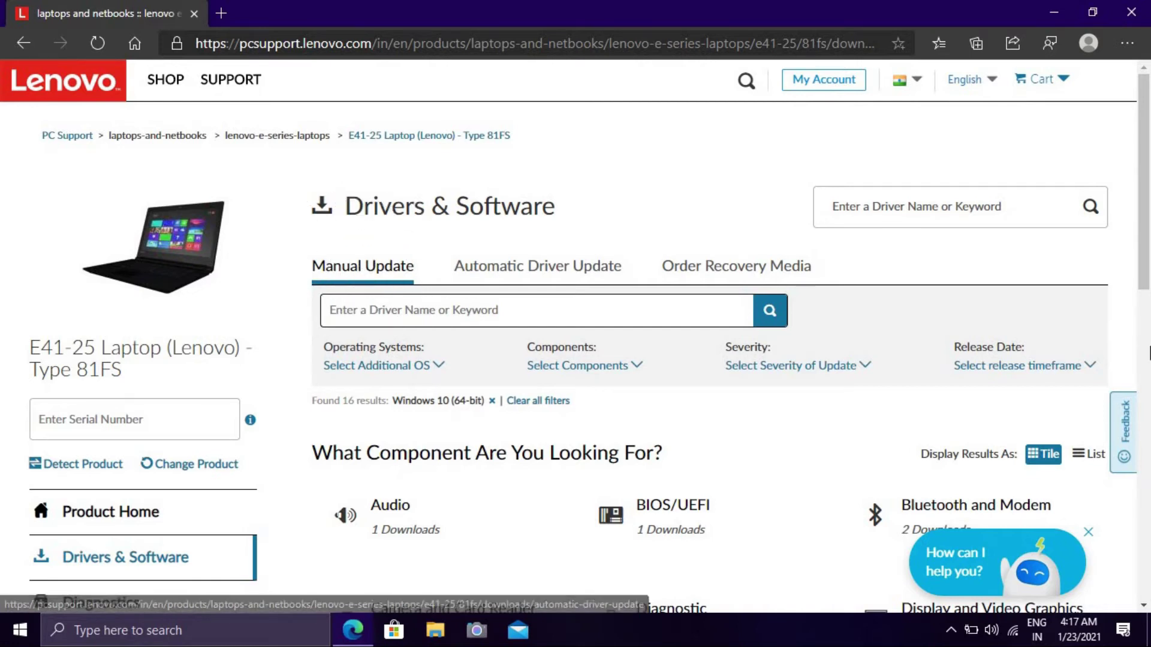
scroll(1148, 353, down, 7)
scroll(1148, 372, up, 2)
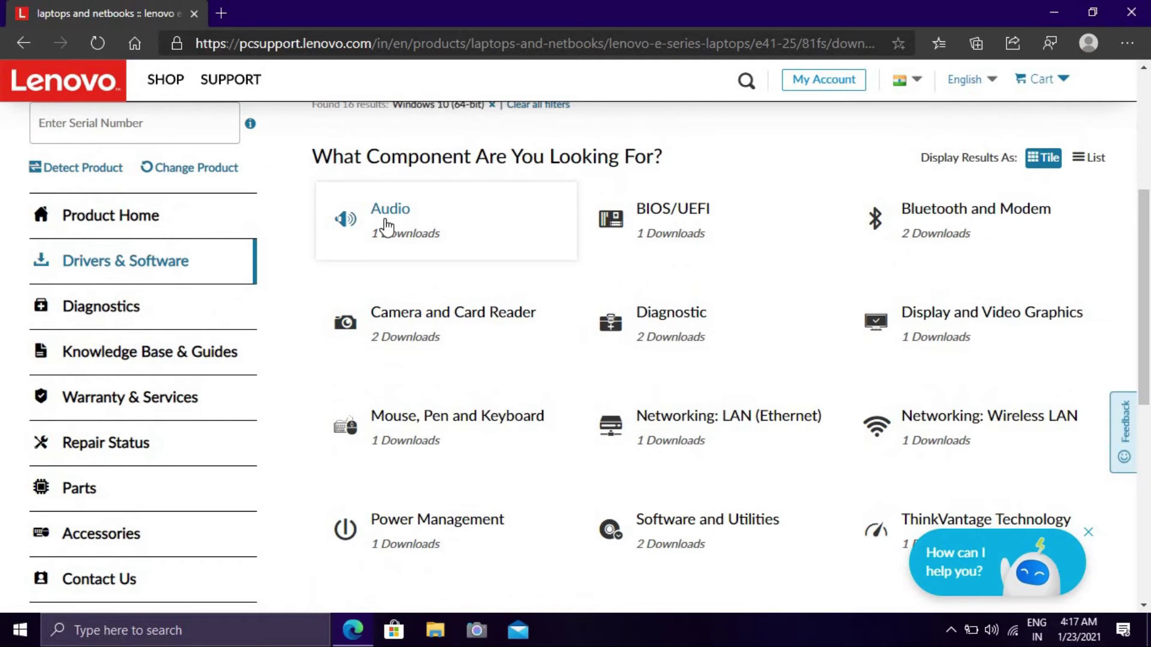
click(385, 226)
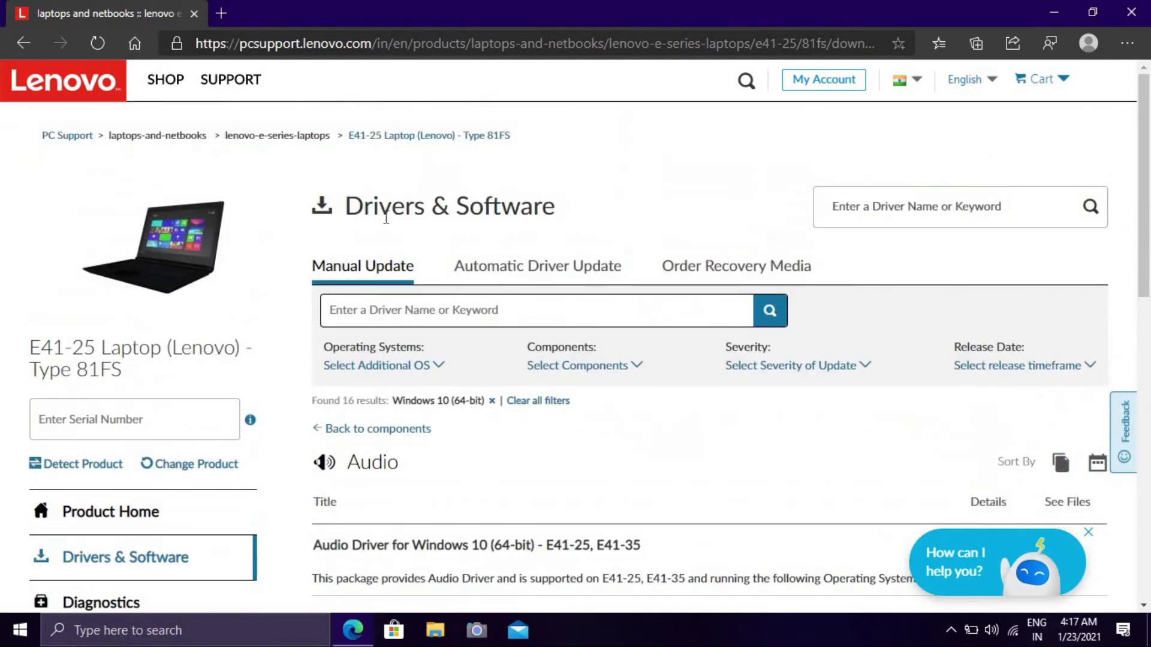
Expand the files of the Audio Driver for Windows 10 (64-bit) - E41-25, E41-35 package and locate its download.
scroll(1148, 359, down, 7)
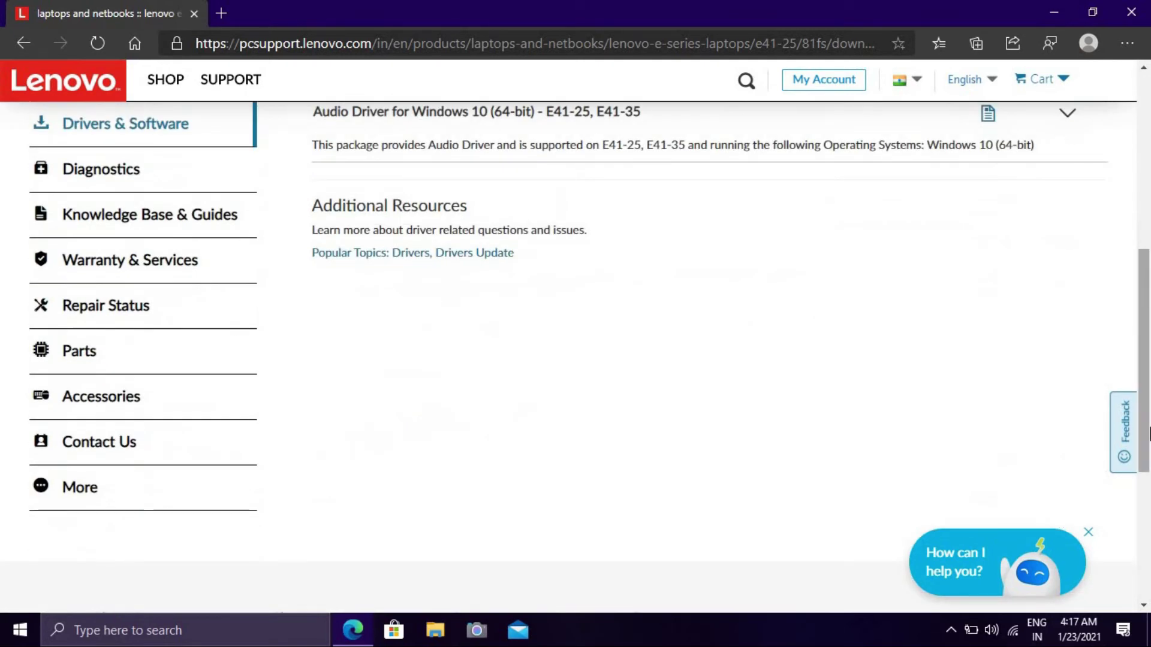
scroll(1147, 318, up, 5)
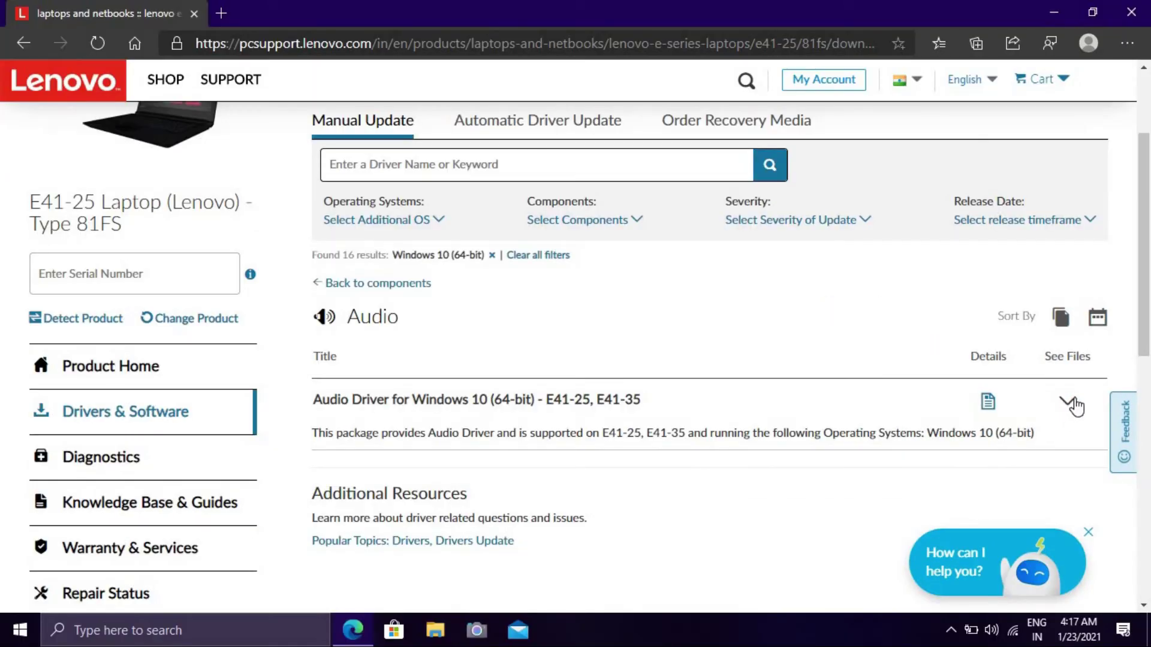
click(1030, 386)
scroll(1067, 402, down, 2)
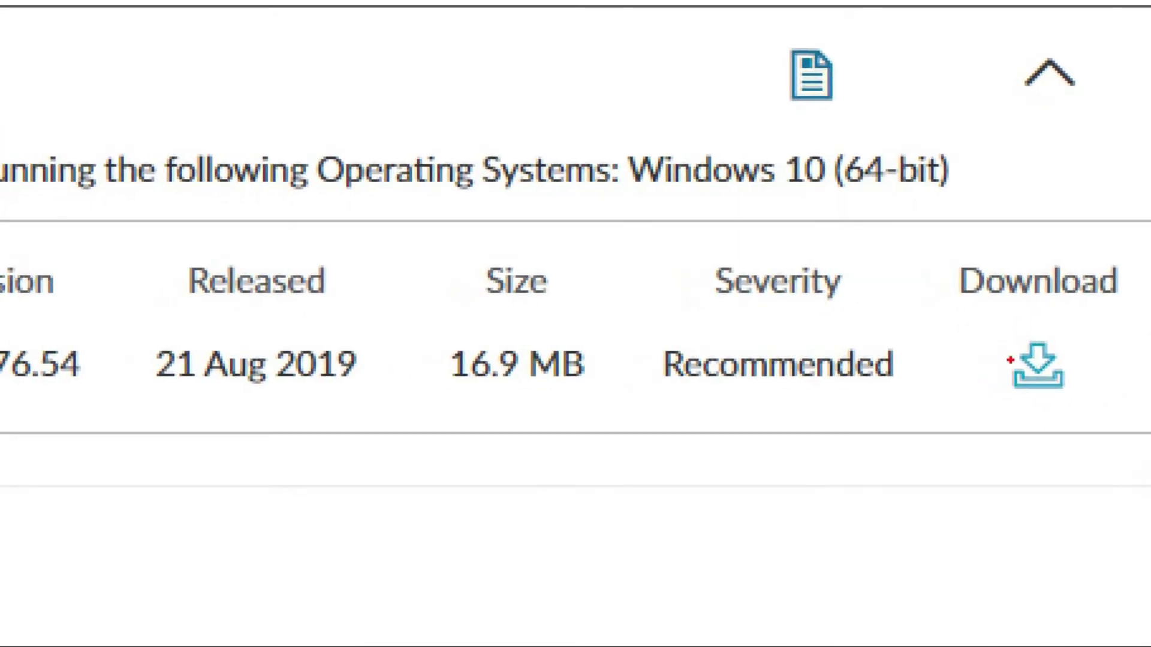
drag(1002, 374, 1085, 356)
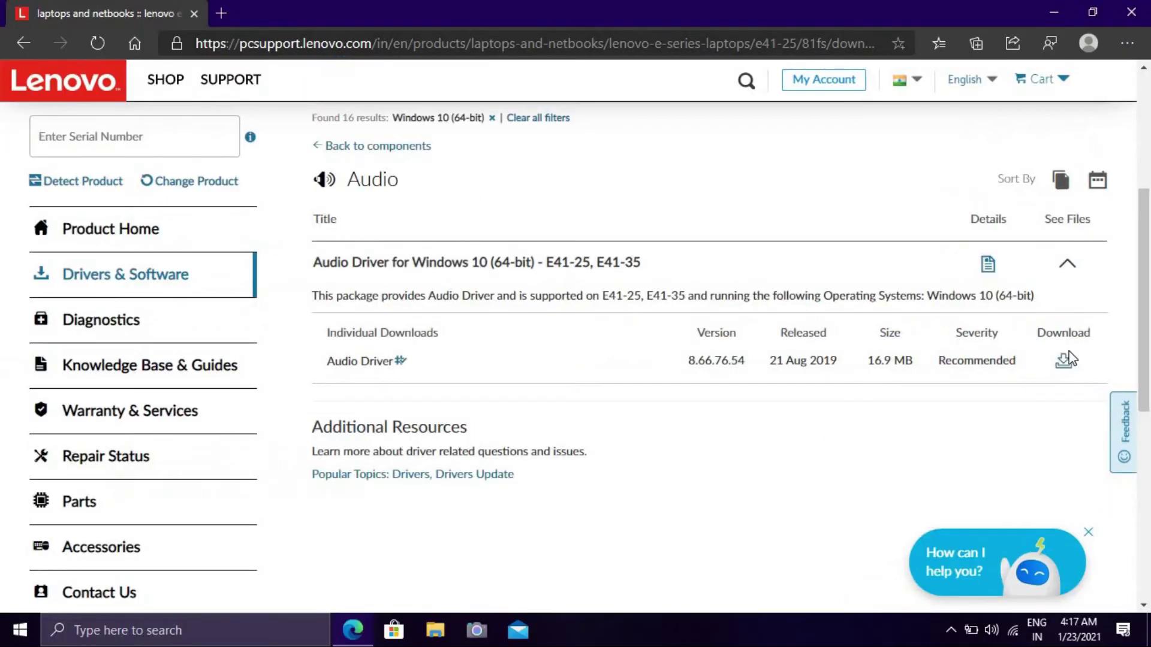
Download the Audio Driver for Windows 10 (64-bit), version 8.66.76.54, and close the blank download tab and the browser.
click(1064, 360)
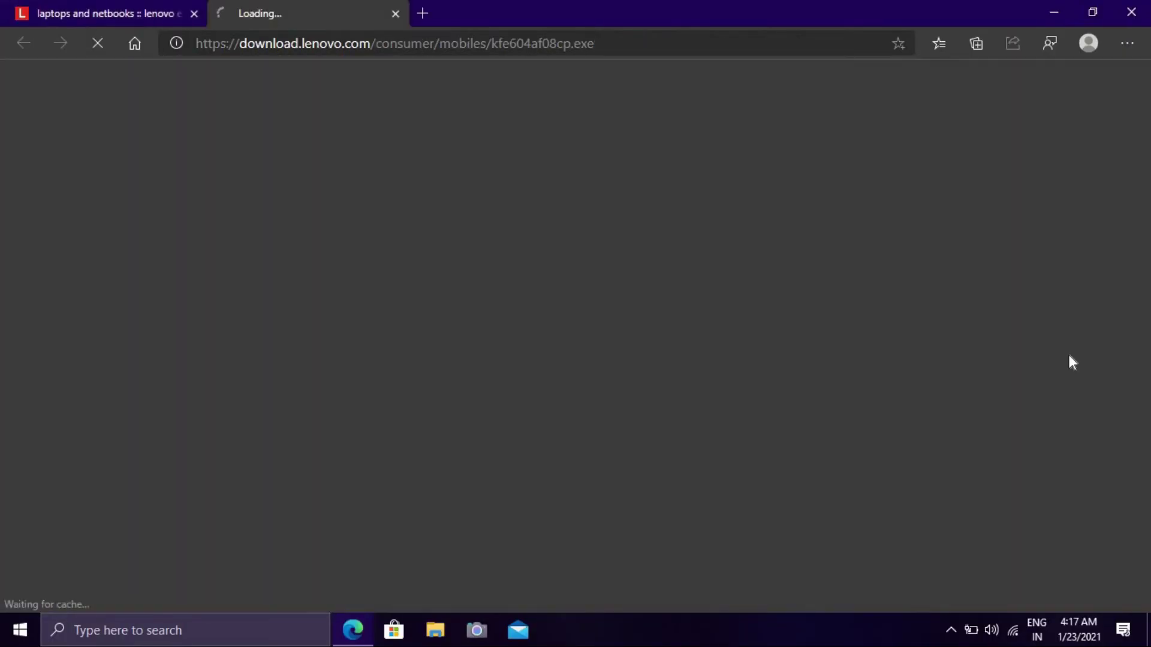
click(397, 14)
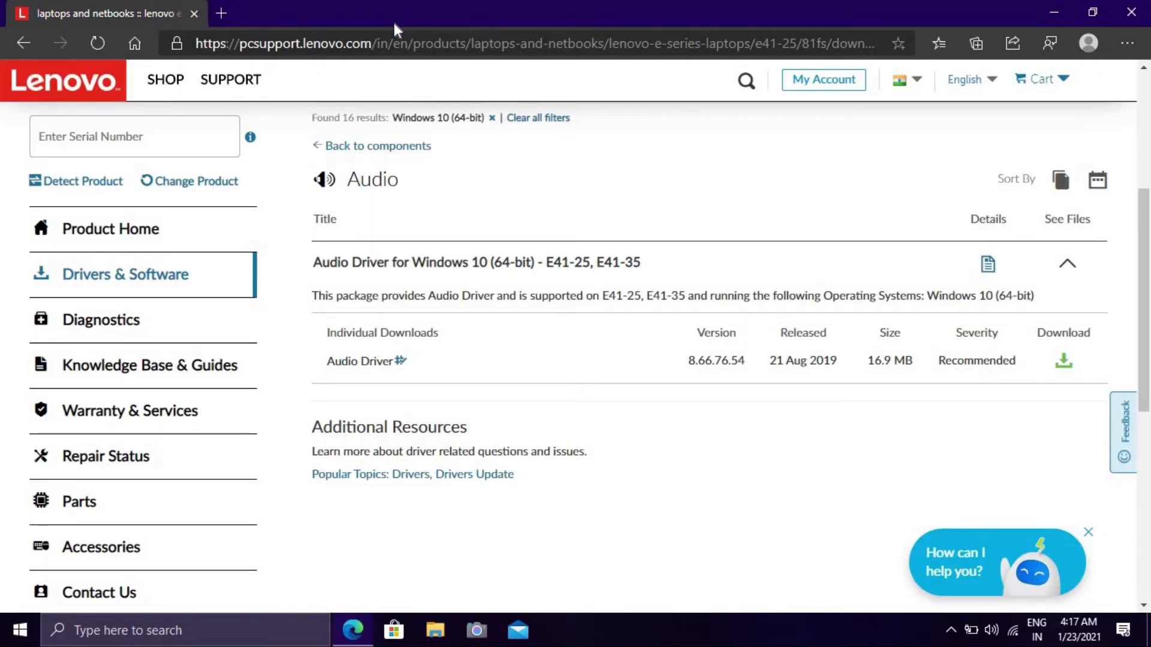
click(1063, 360)
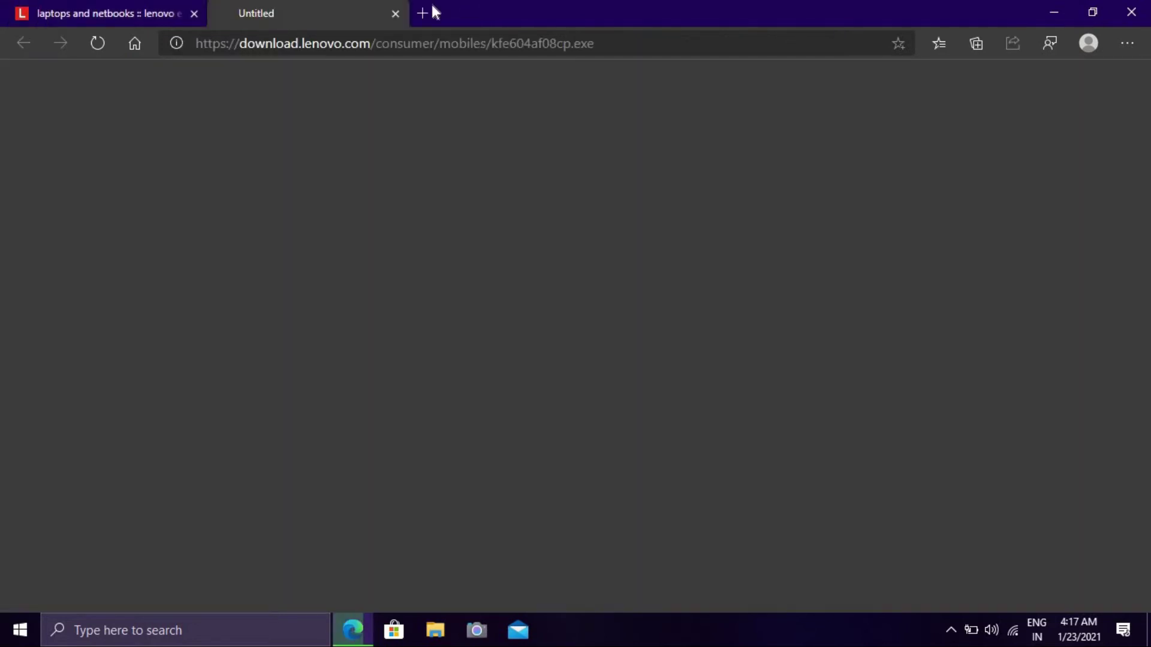
click(393, 15)
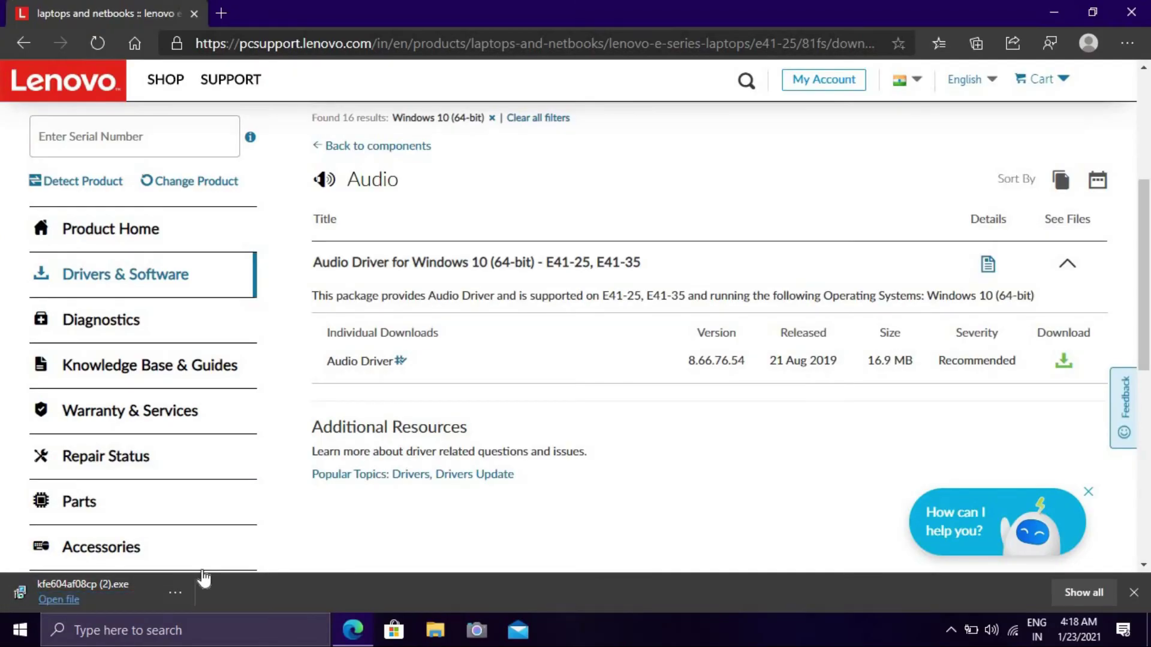
click(1133, 10)
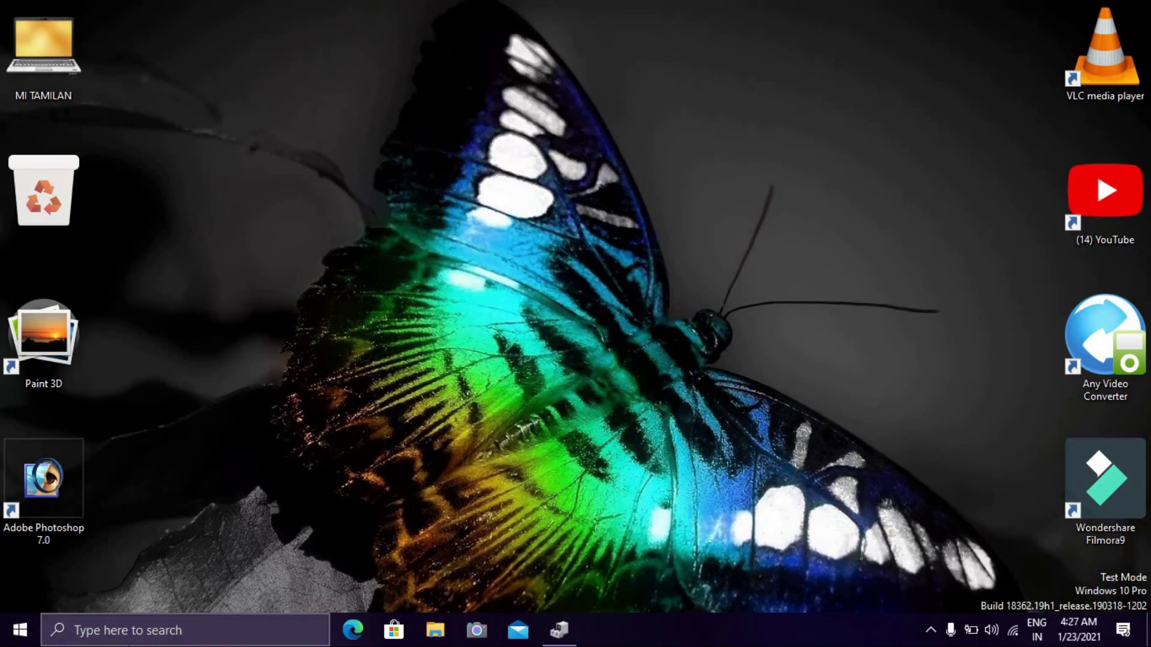
Find Device Manager through the Windows search with "dr", open it and maximize its window.
key(super+s)
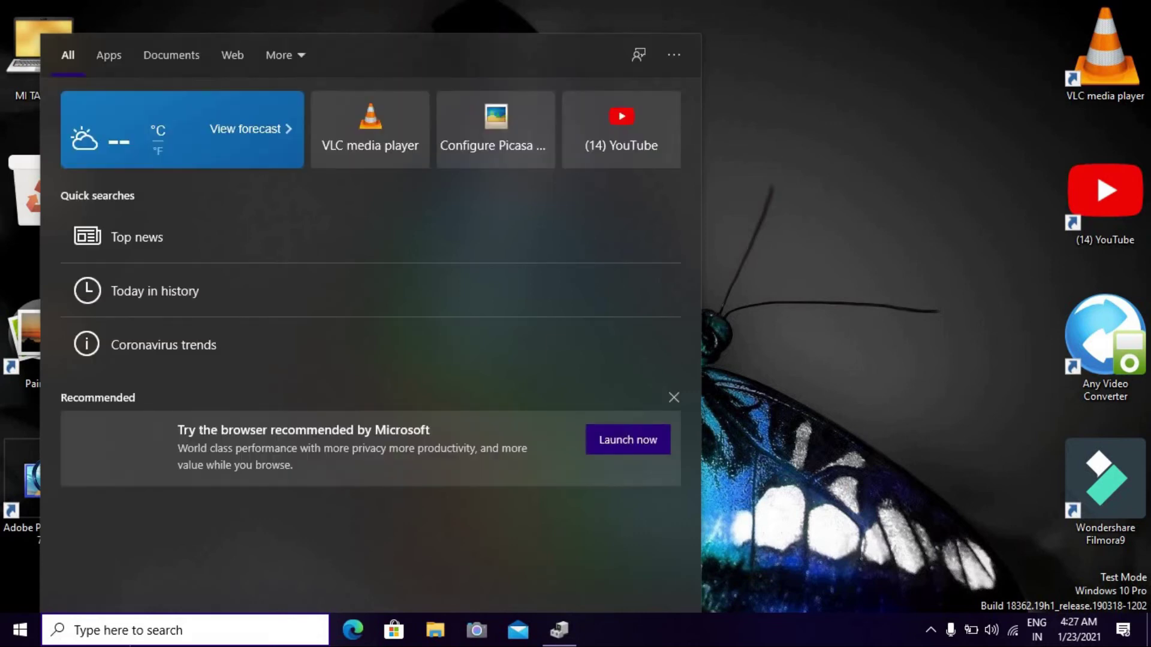
text(de)
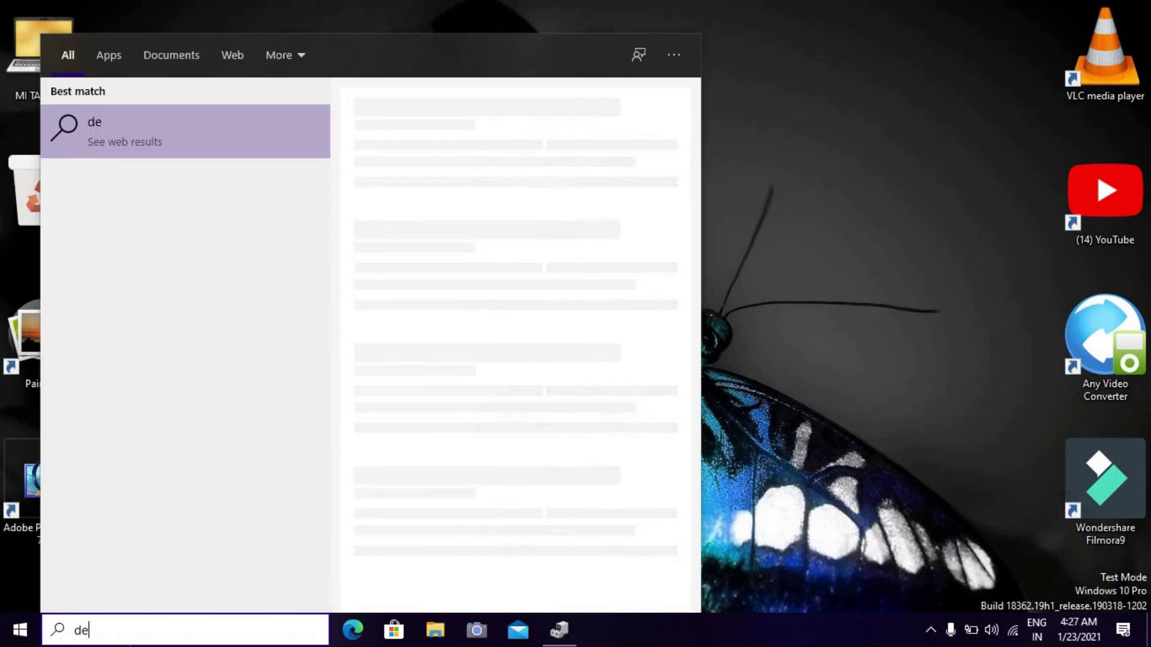
key(BackSpace)
text(r)
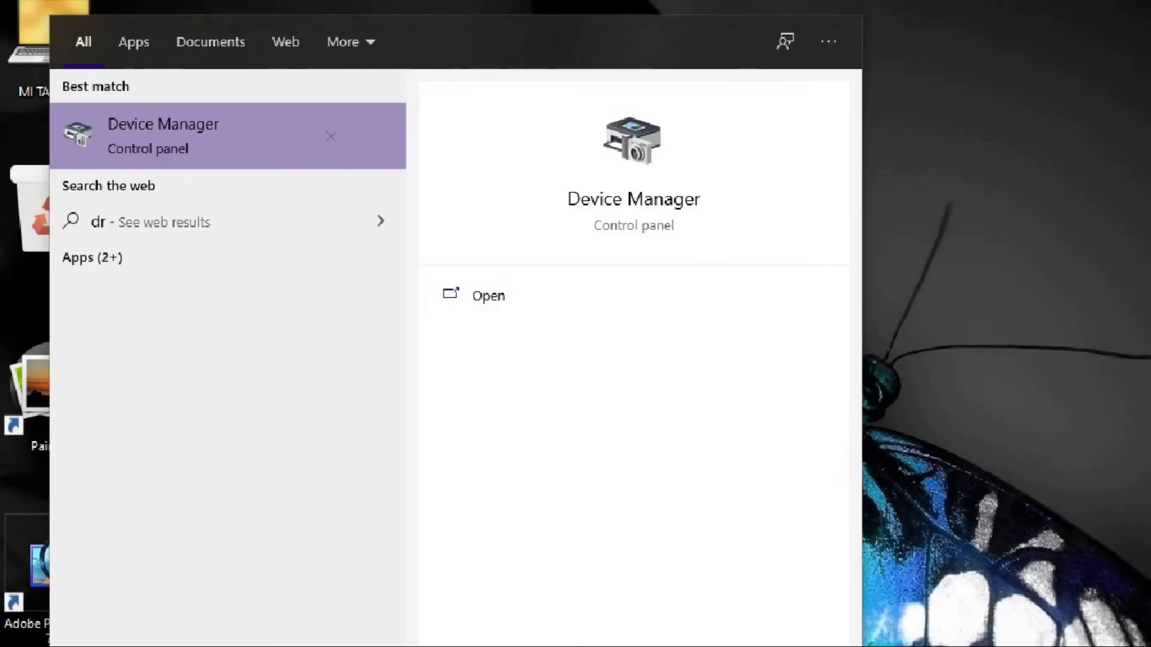
click(338, 168)
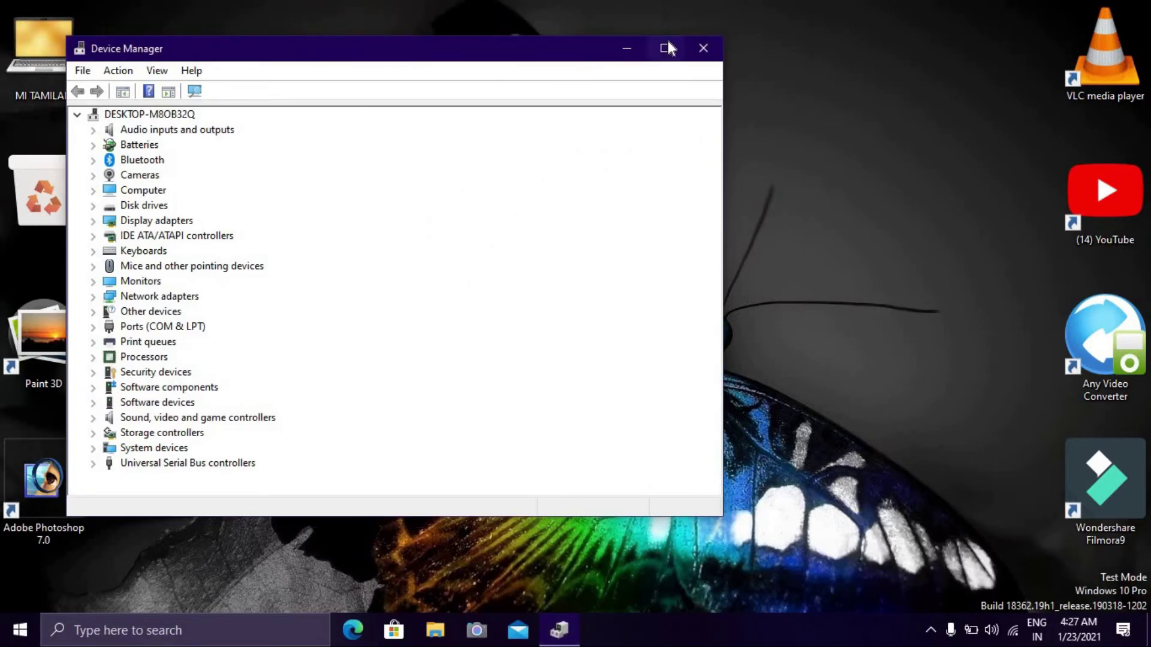
click(667, 48)
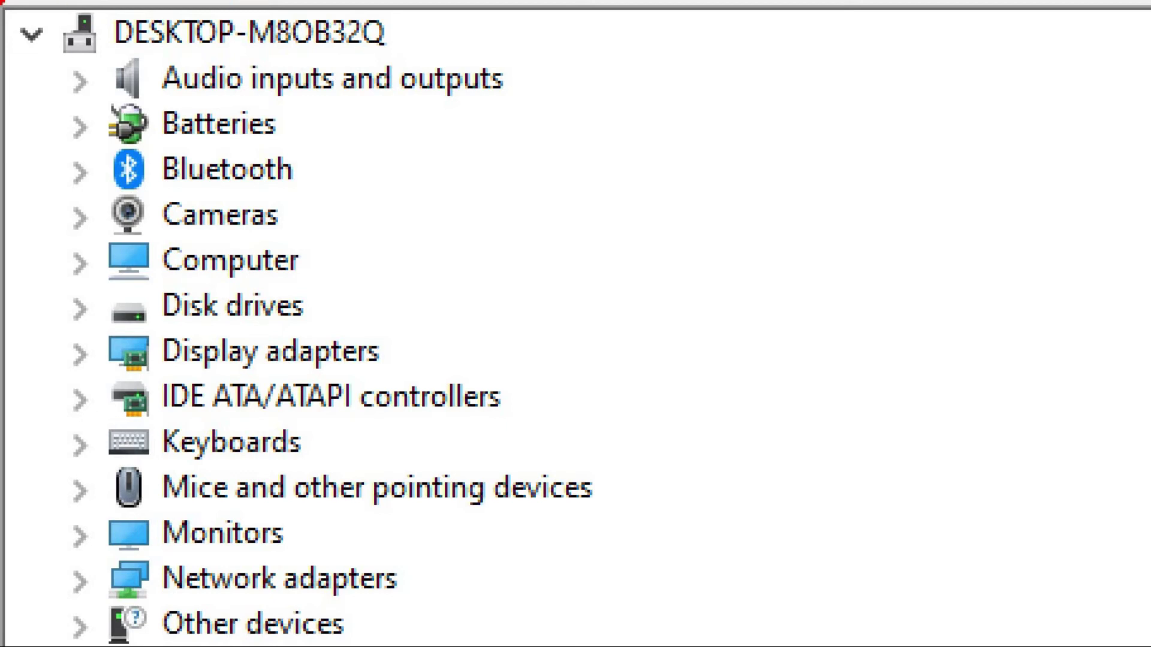
Expand Audio inputs and outputs and show the driver properties of Speakers (Synaptics SmartAudio HD).
mouse_move(90, 99)
mouse_down()
mouse_move(88, 75)
mouse_move(190, 18)
mouse_move(392, 60)
mouse_move(501, 57)
mouse_move(527, 83)
mouse_move(343, 112)
mouse_move(93, 84)
mouse_up()
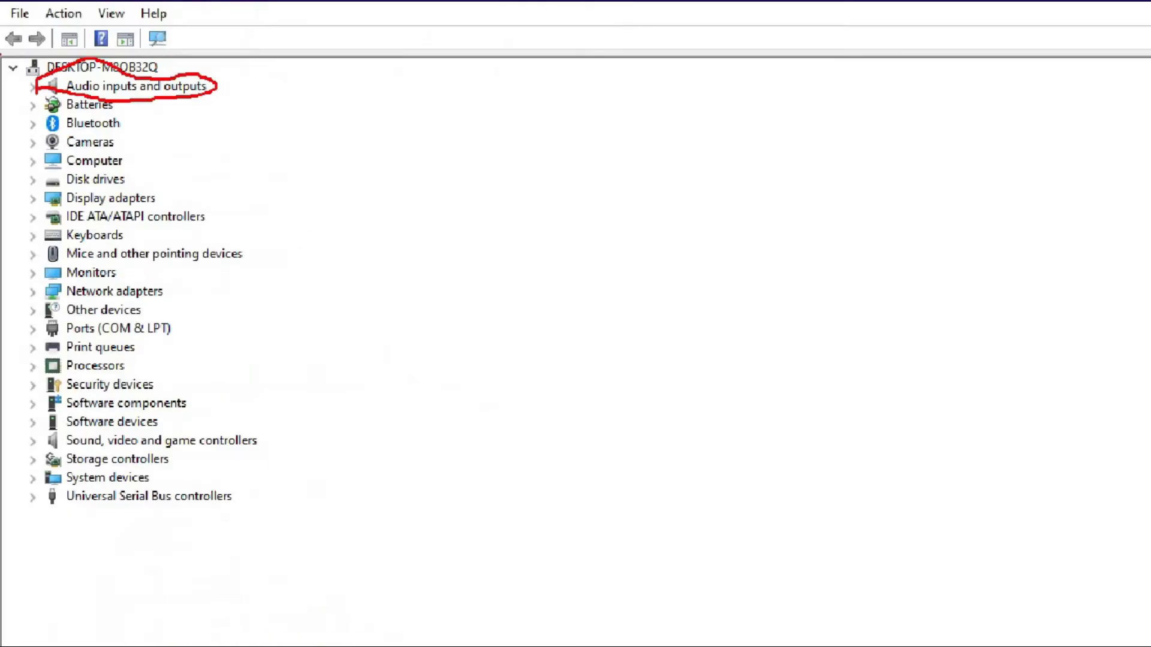
click(186, 95)
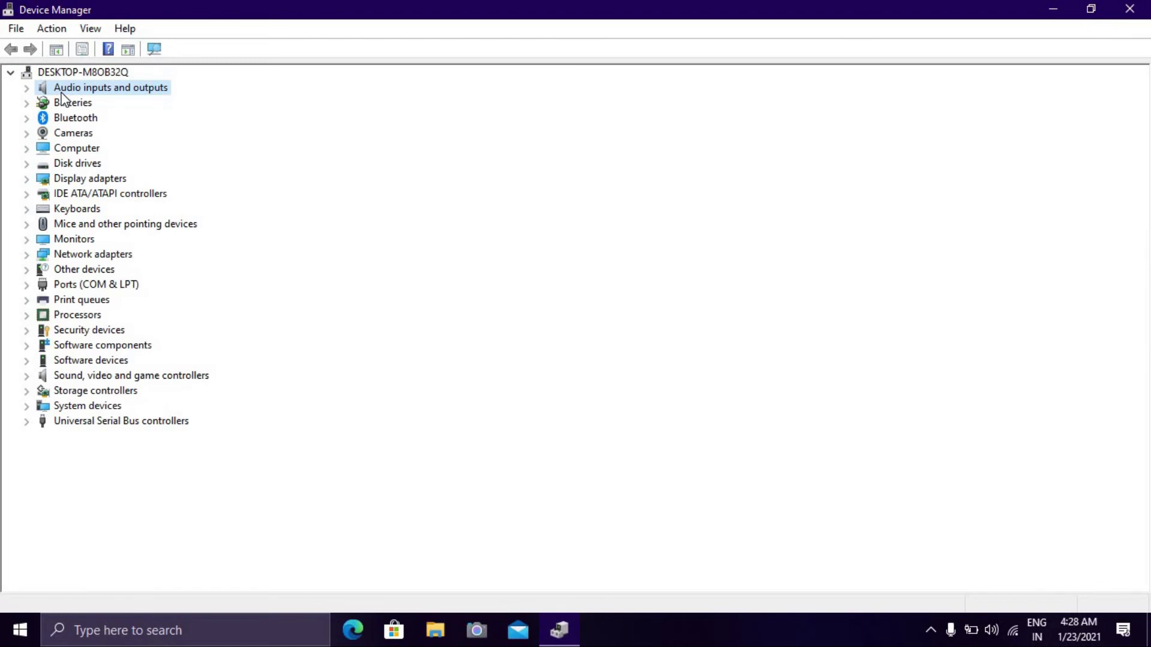
click(27, 90)
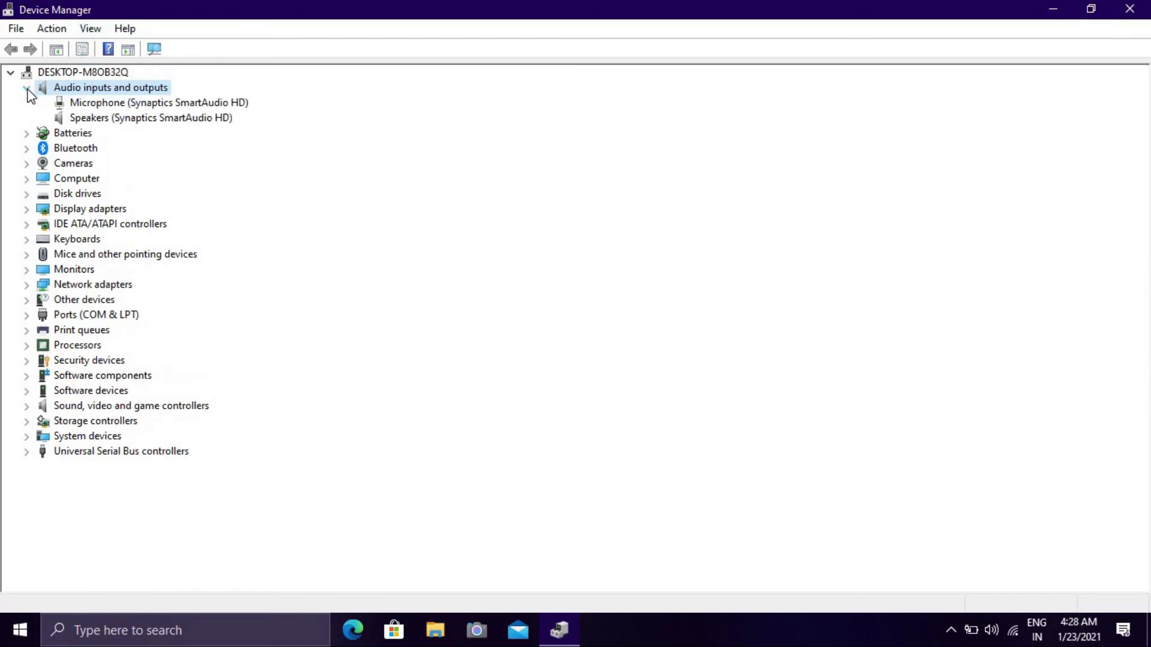
click(85, 120)
right_click(83, 115)
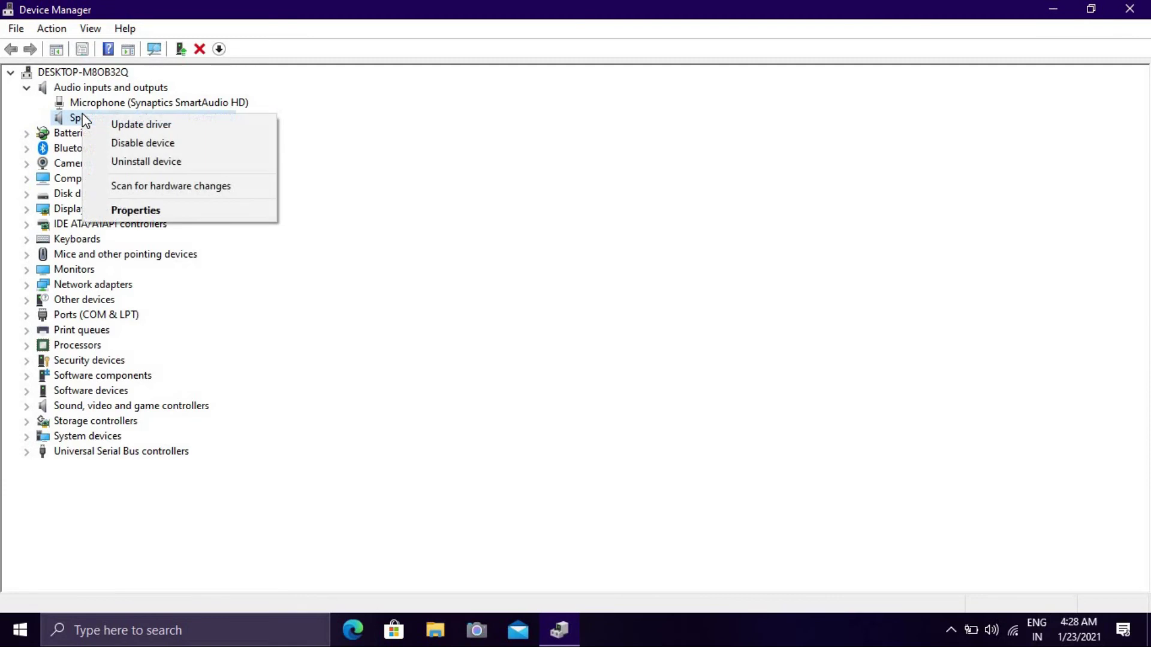
click(182, 213)
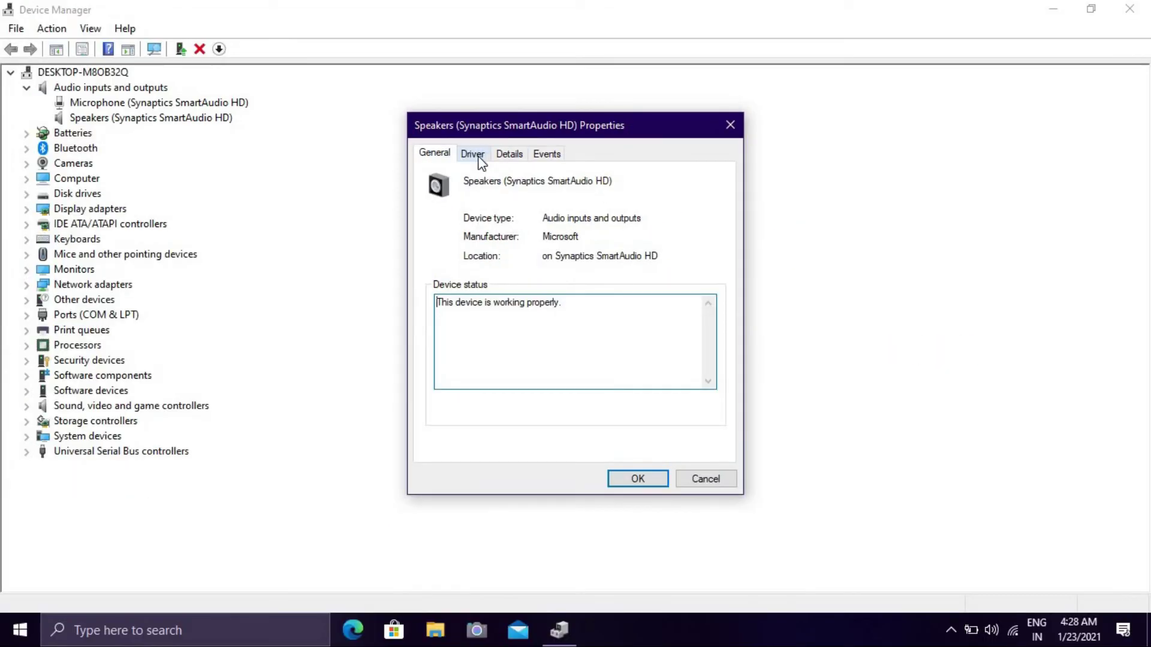
click(480, 161)
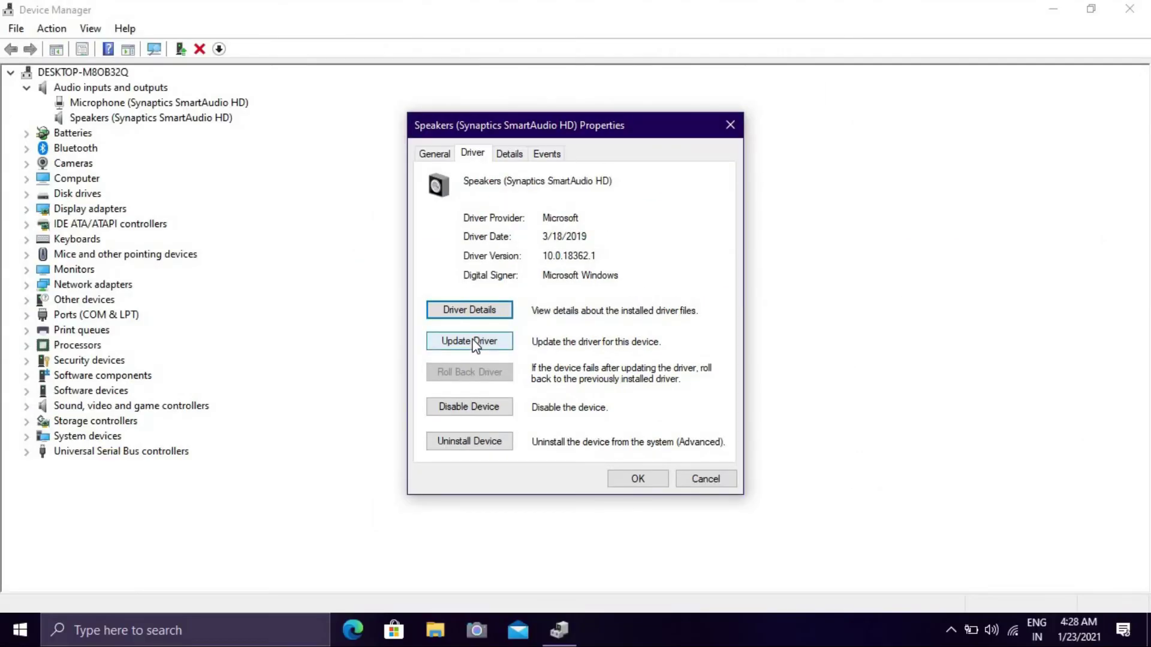
Run an automatic search for updated driver software for the speakers, then close the update wizard and the device properties.
click(476, 344)
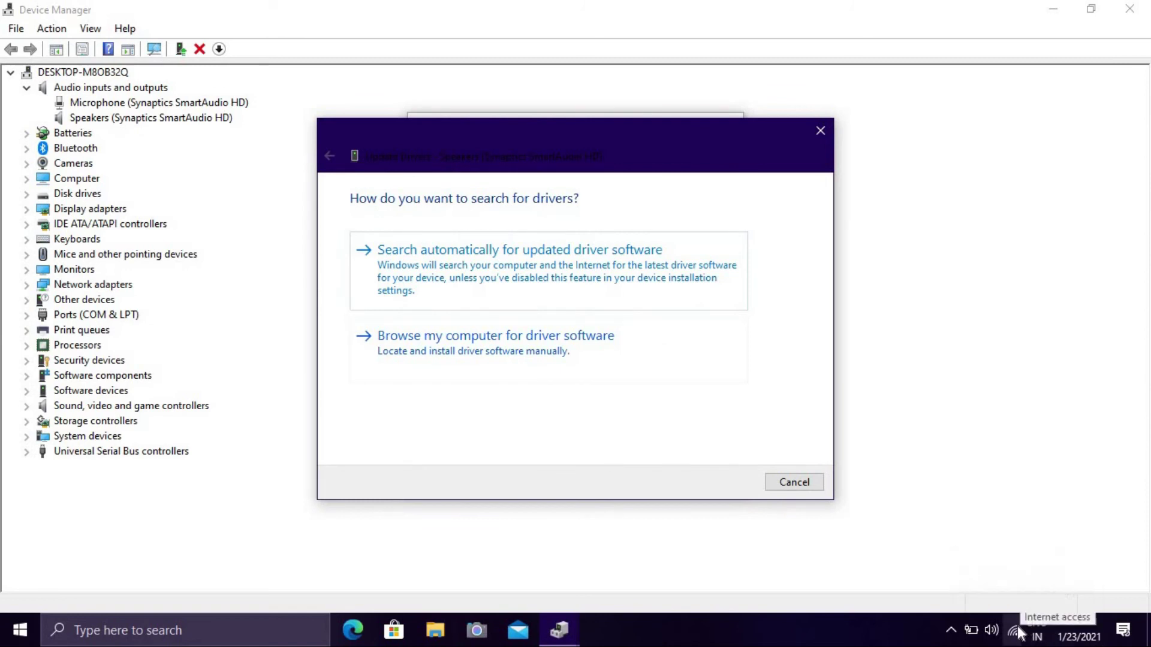
click(498, 257)
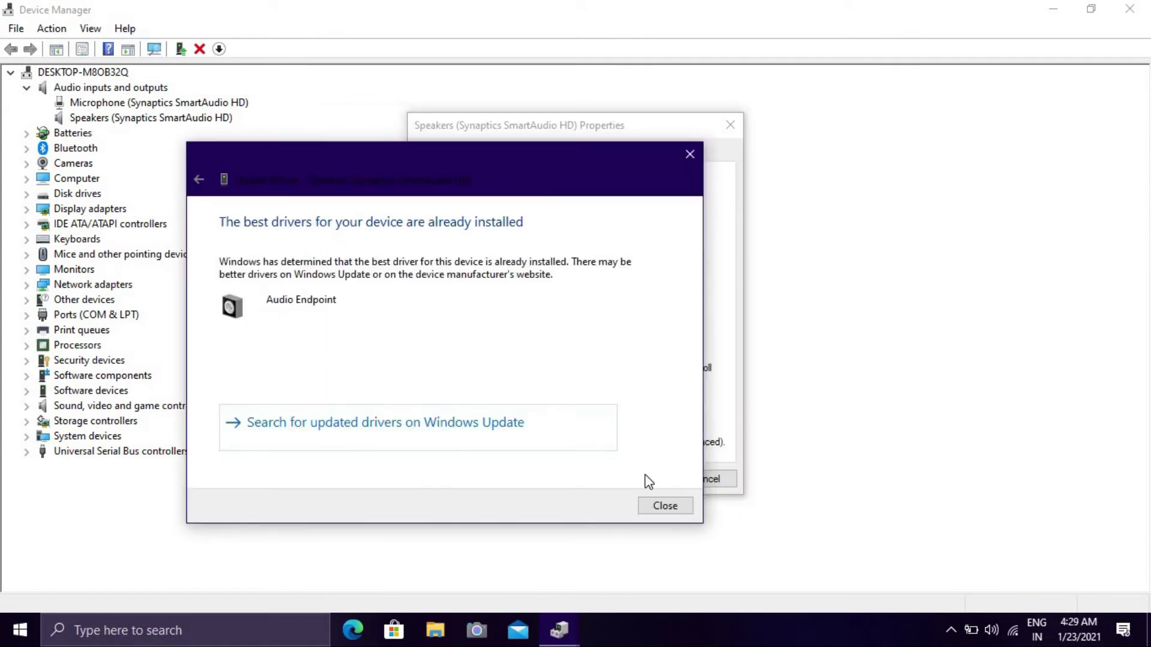
click(666, 506)
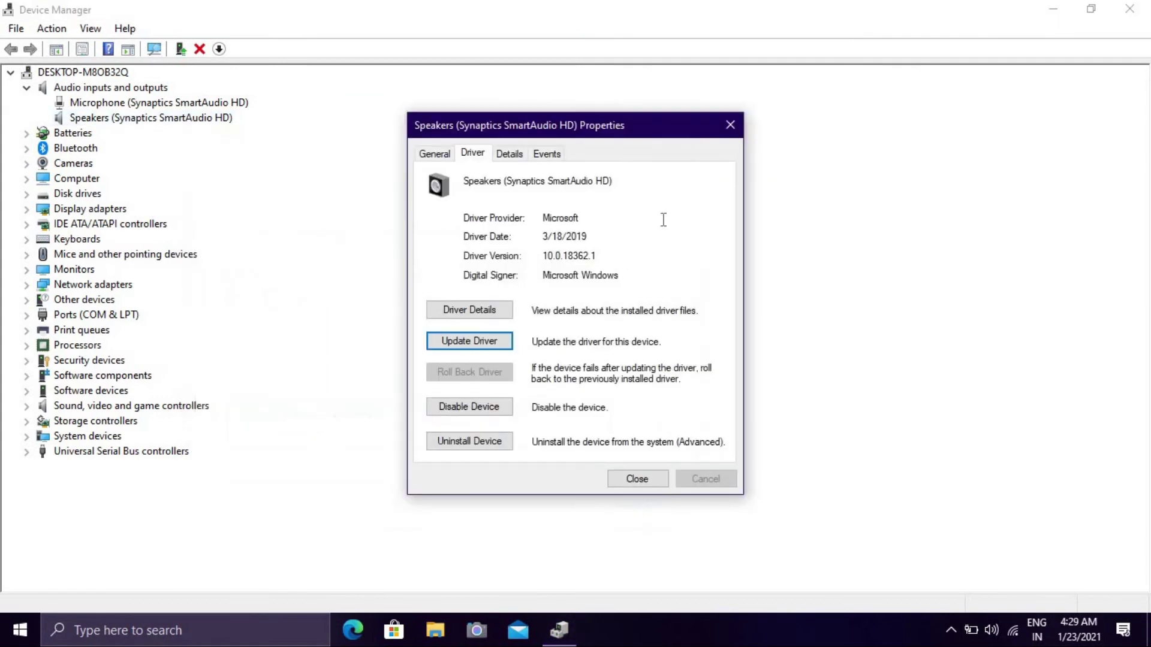
click(730, 124)
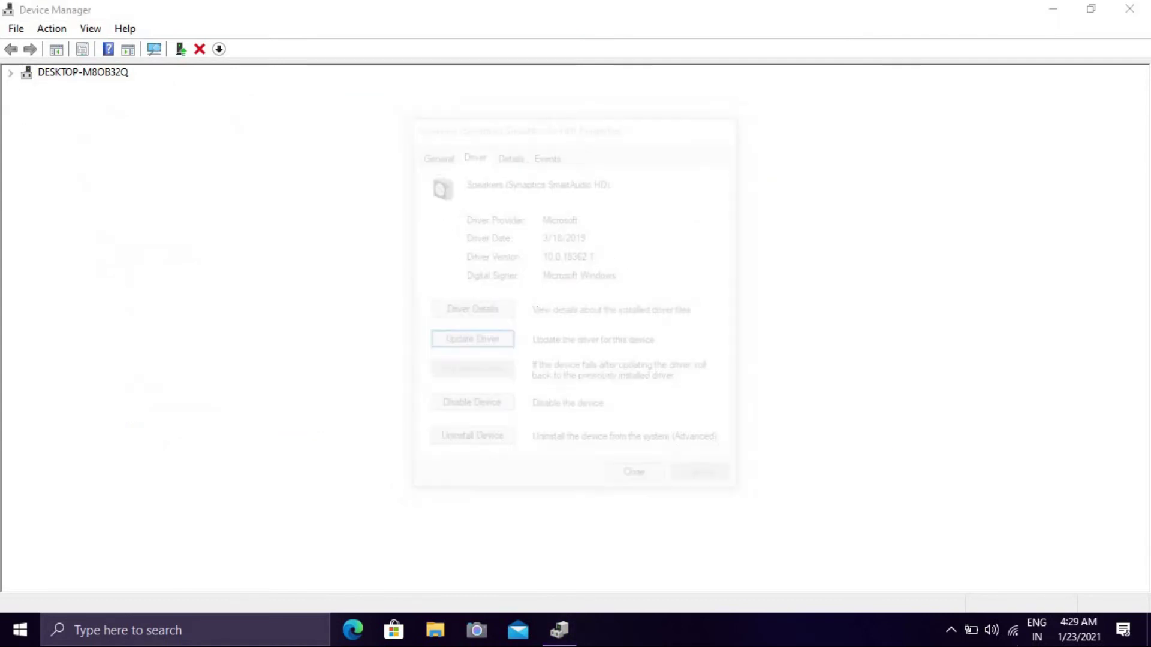
Test the system volume of the Synaptics SmartAudio HD speakers at a lower level and set it to 100.
click(996, 643)
click(947, 591)
click(1099, 590)
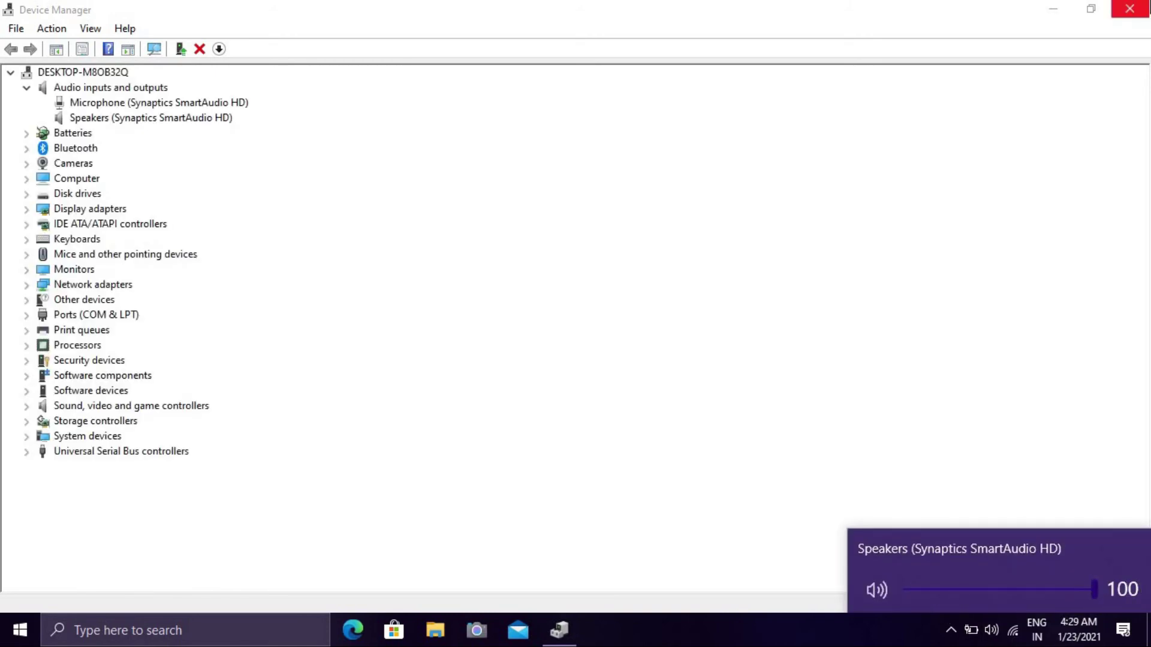
Close Device Manager and refresh the desktop.
click(1129, 9)
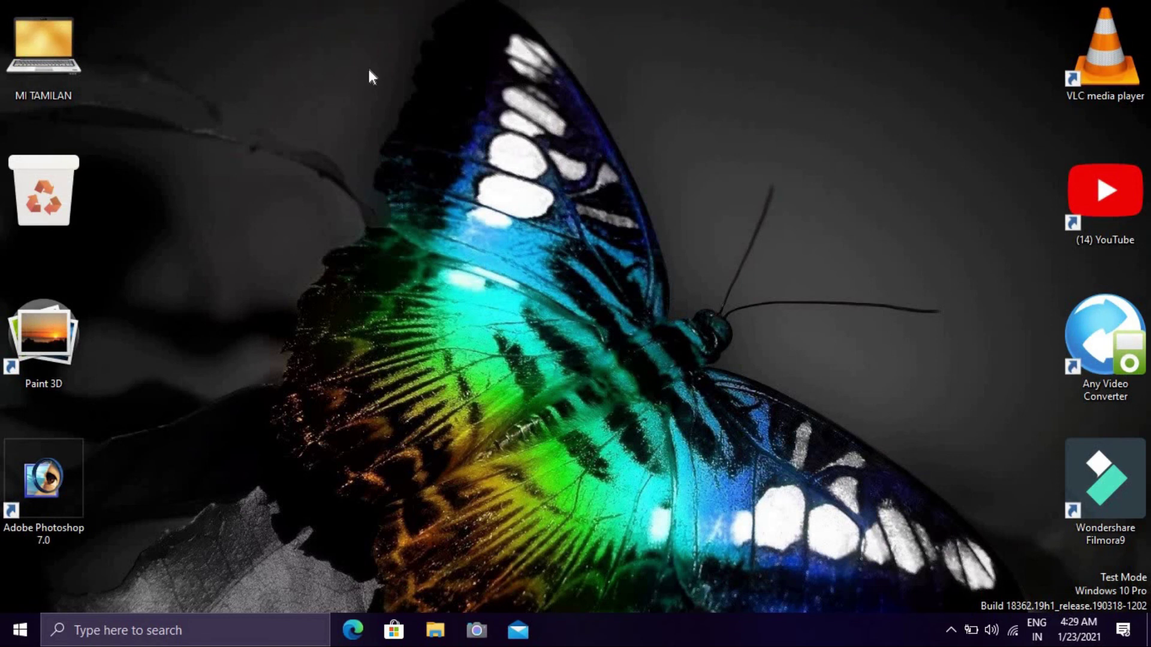
right_click(262, 114)
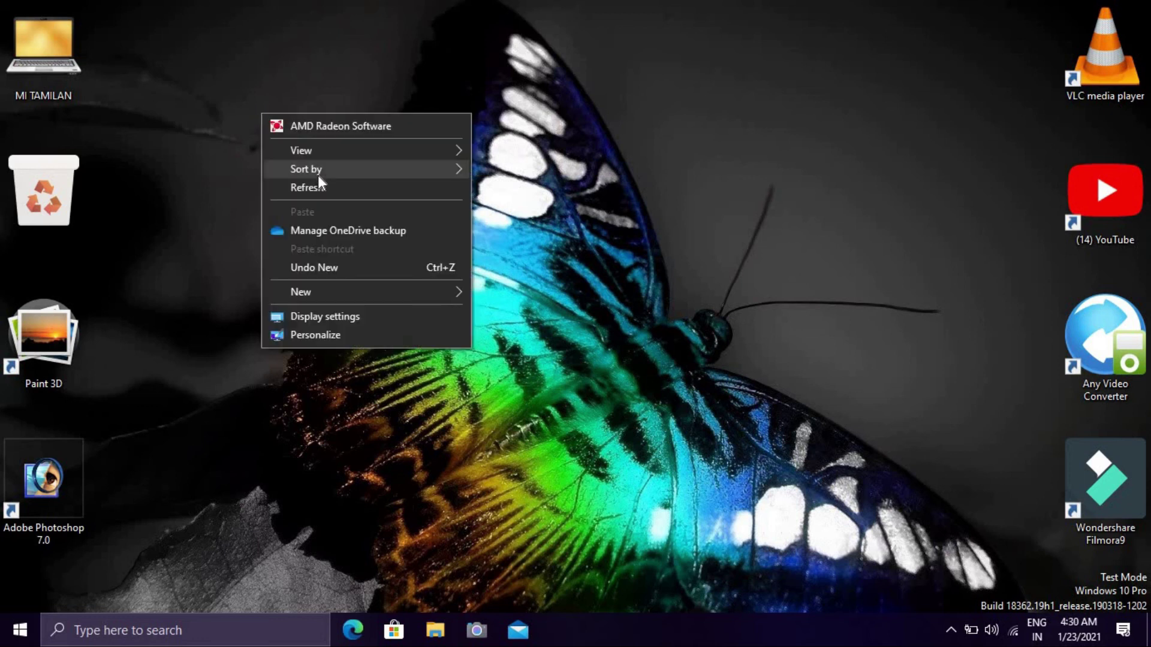
click(324, 182)
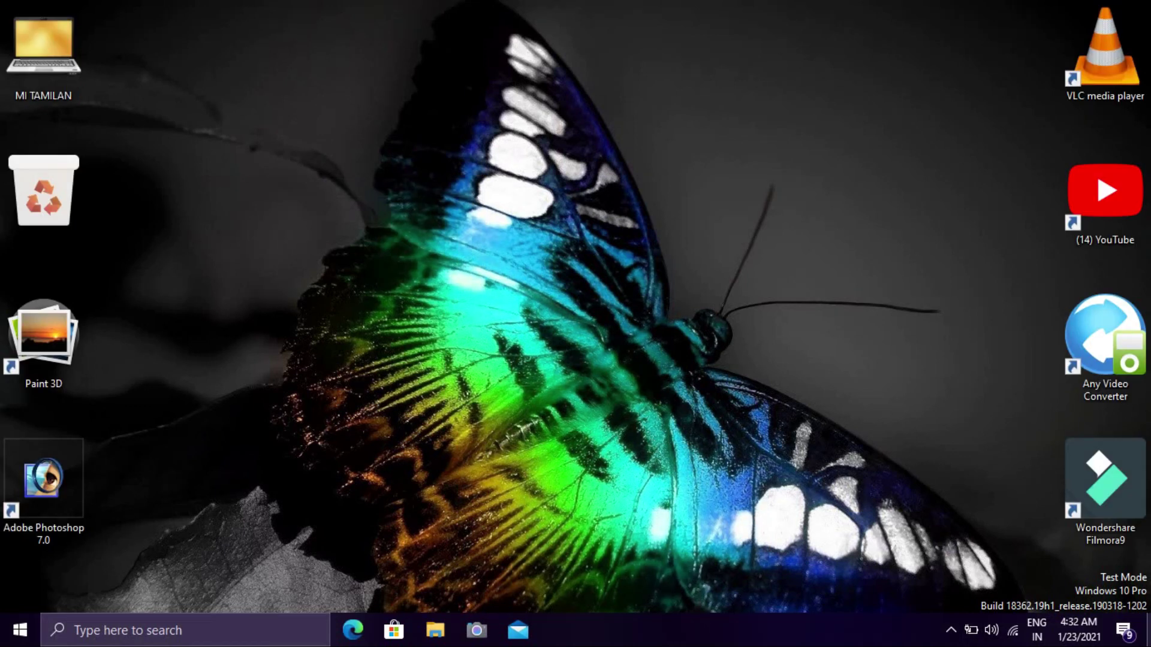